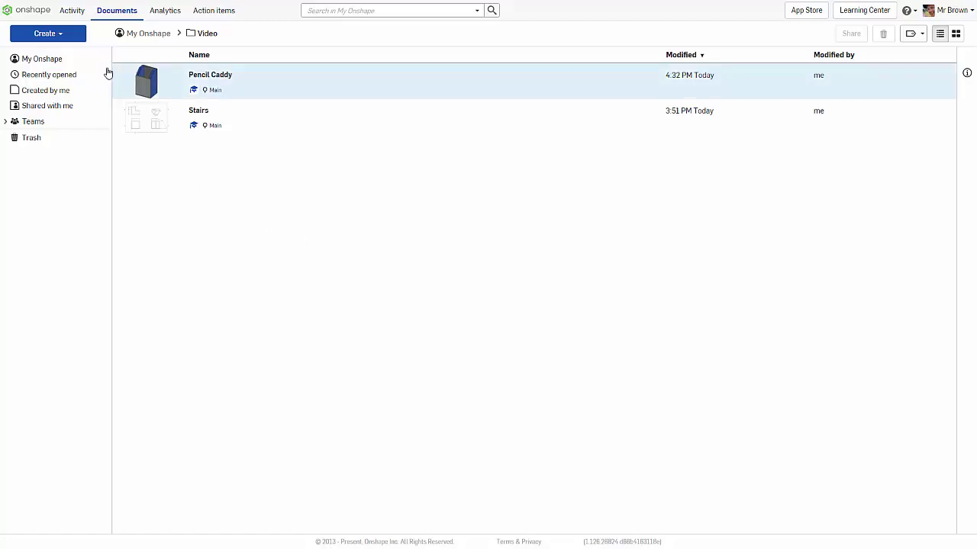
# Step: Create a new Onshape document named 'Pot' and open its Part Studio 1
pyautogui.click(55, 35)
pyautogui.click(46, 54)
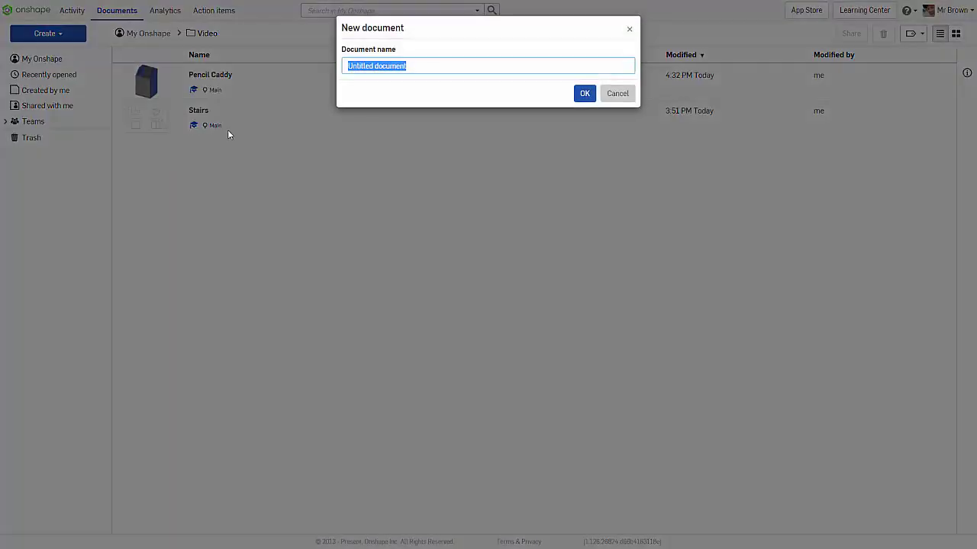
pyautogui.write('Pol')
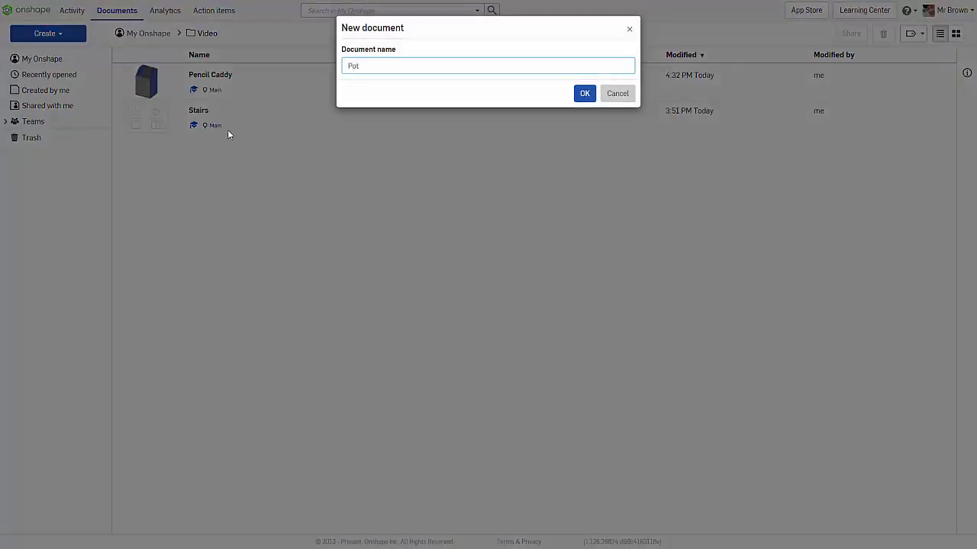
pyautogui.press('Return')
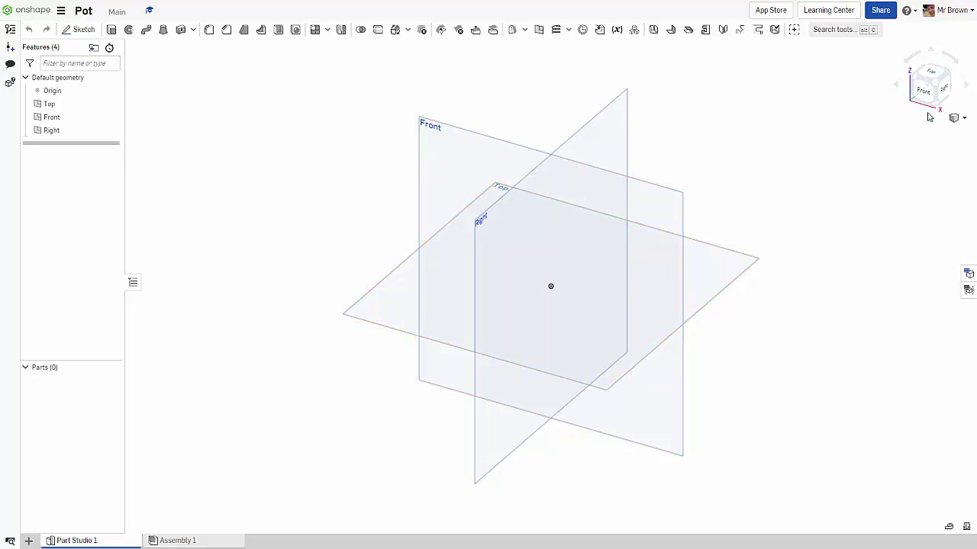
# Step: Turn to the Front view, start Sketch 1 on the Front plane and frame the origin lower
pyautogui.click(925, 92)
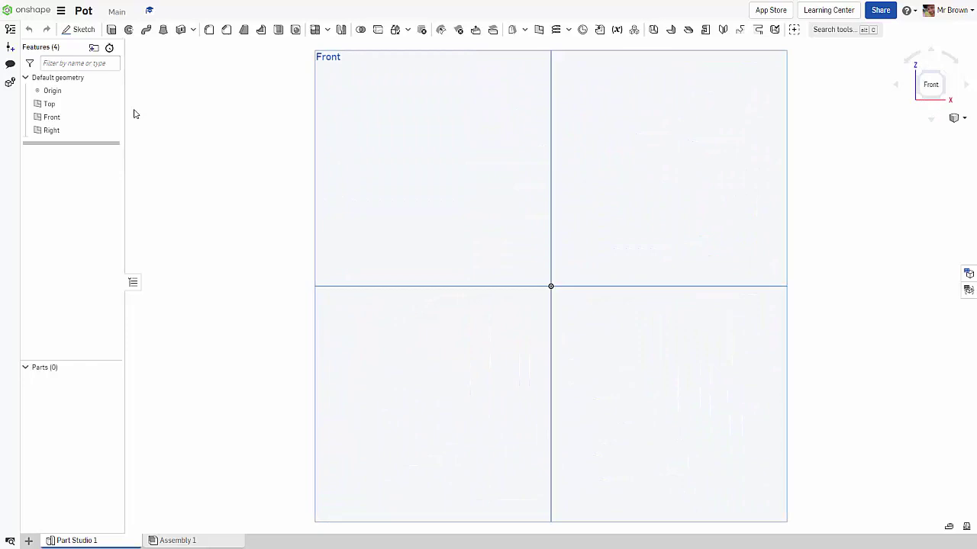
pyautogui.click(82, 33)
pyautogui.click(494, 202)
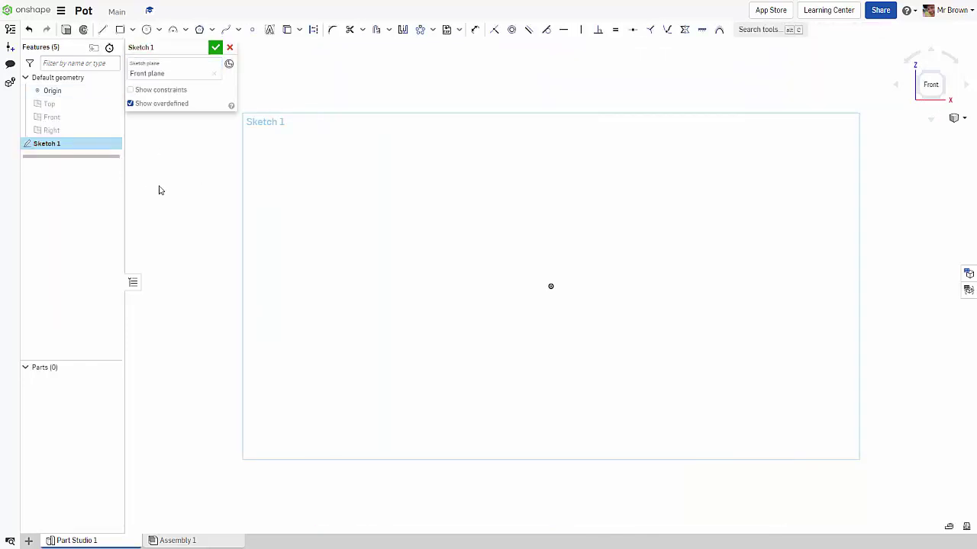
pyautogui.moveTo(538, 200)
pyautogui.mouseDown(button='middle')
pyautogui.moveTo(541, 242)
pyautogui.moveTo(510, 301)
pyautogui.mouseUp(button='middle')
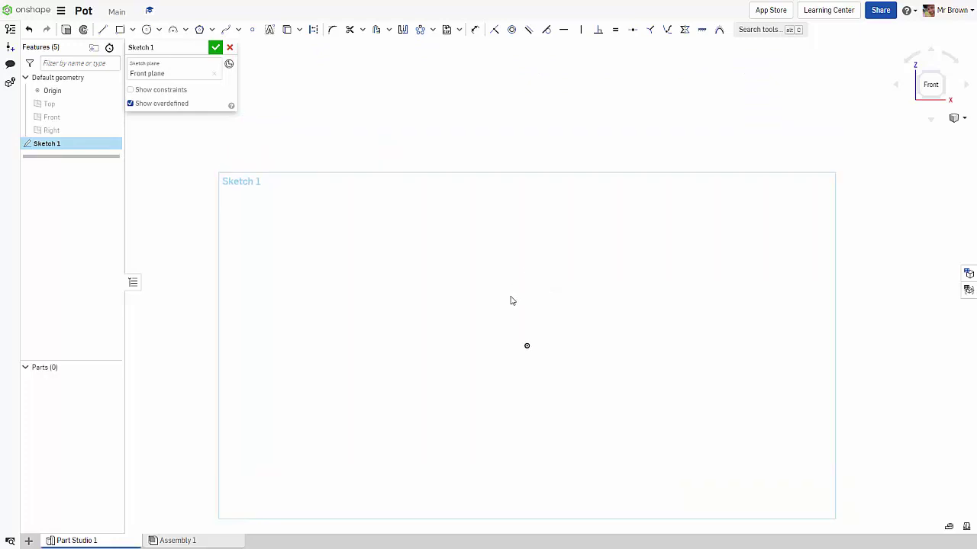
pyautogui.scroll(2, 500, 325)
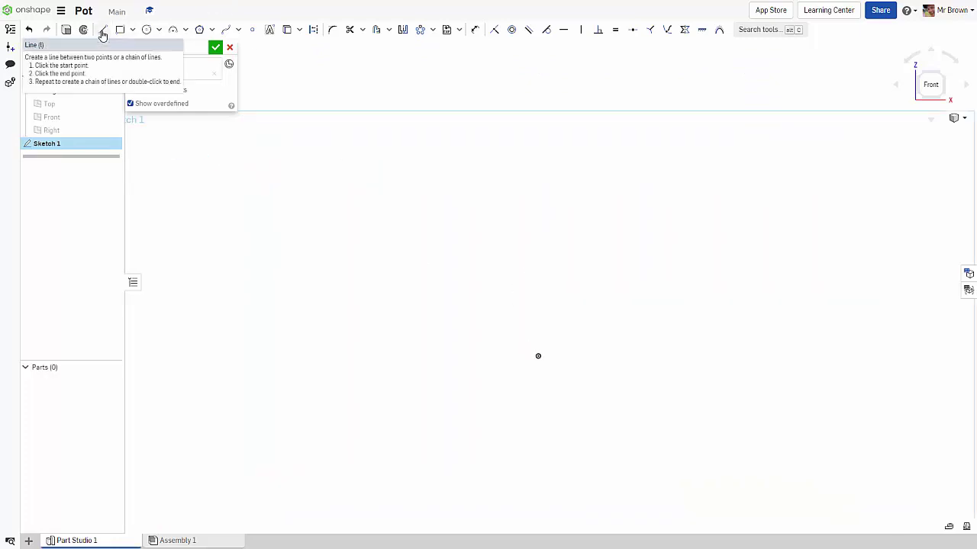
# Step: Draw a horizontal base line left from the origin and an 80 slanted wall up-left
pyautogui.click(102, 33)
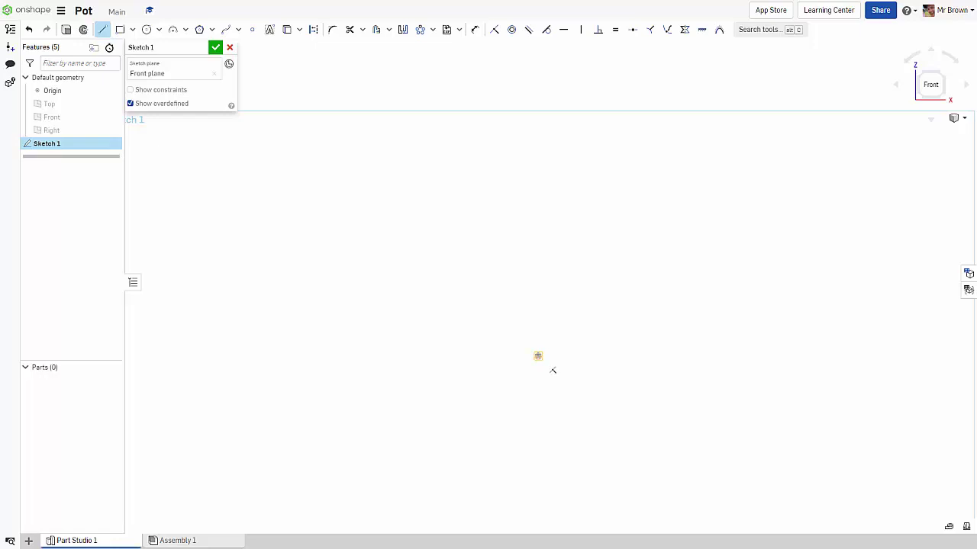
pyautogui.click(537, 356)
pyautogui.click(374, 354)
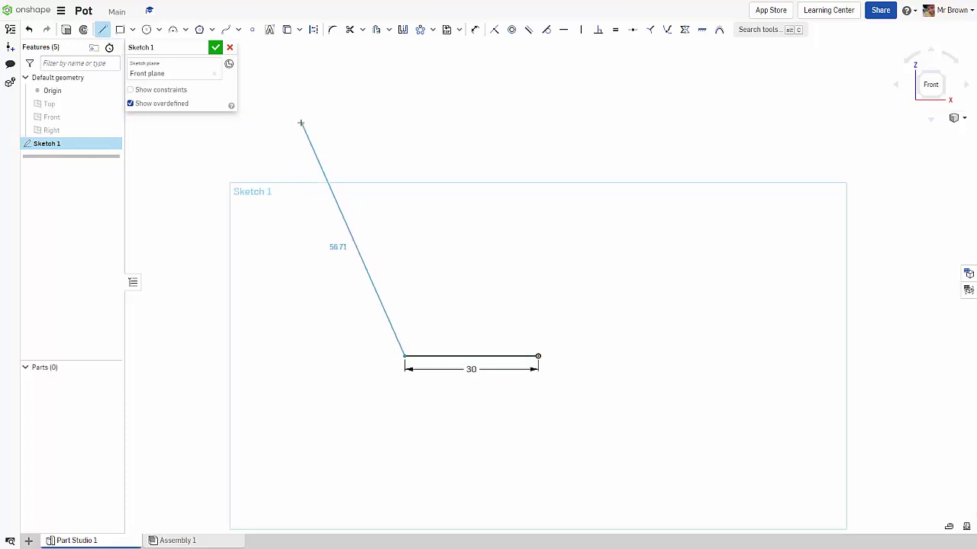
pyautogui.click(280, 91)
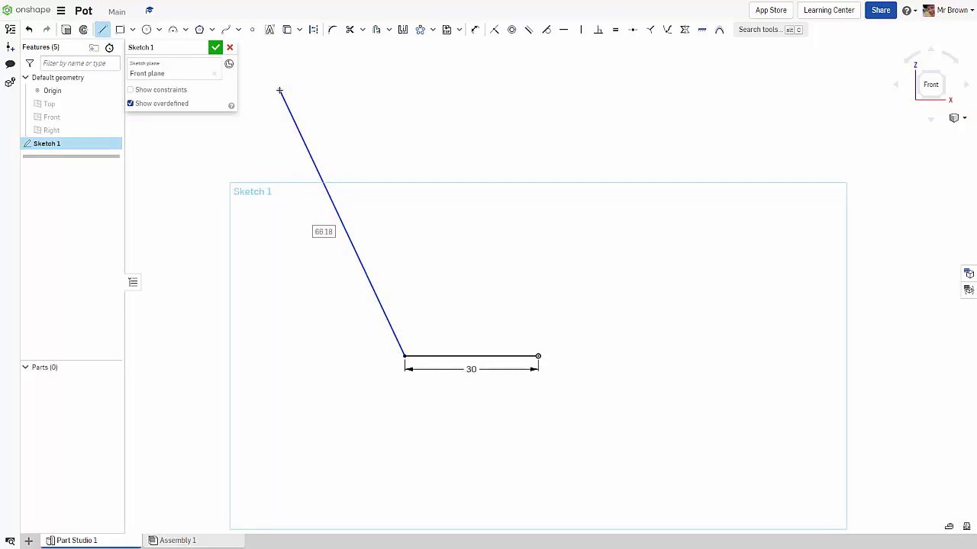
pyautogui.write('80')
pyautogui.press('Return')
pyautogui.scroll(-3, 279, 91)
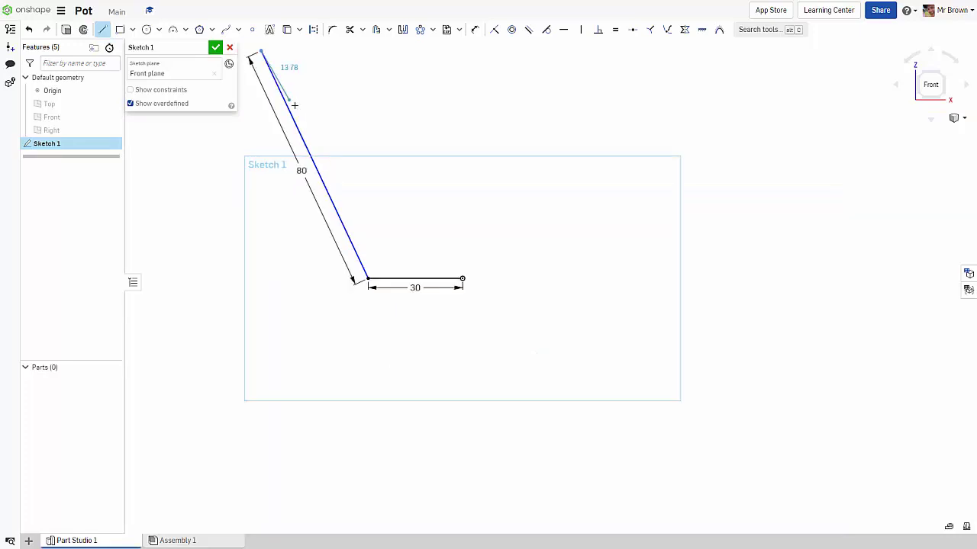
pyautogui.moveTo(299, 111); pyautogui.dragTo(416, 261, button='middle')
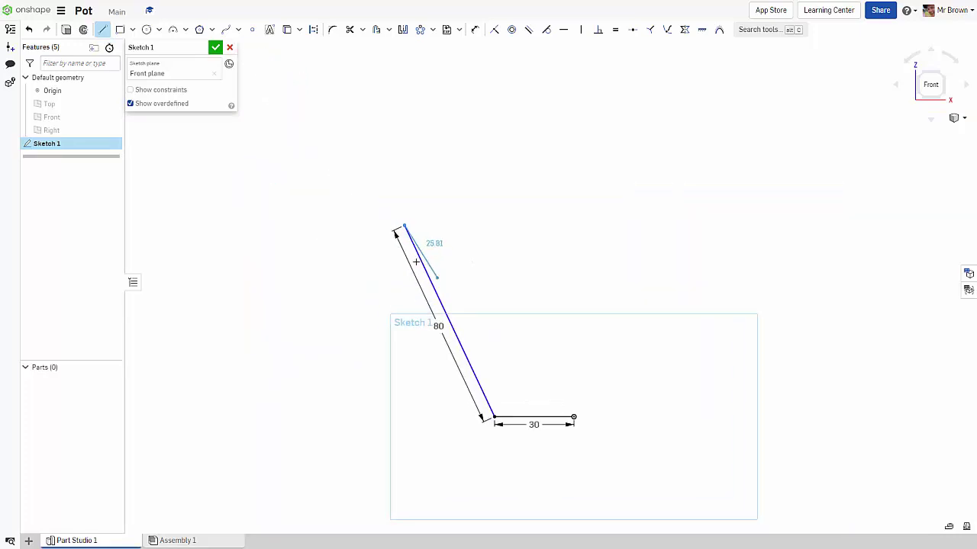
# Step: Add a short horizontal rim segment set to length 10 at the wall's top
pyautogui.click(363, 224)
pyautogui.doubleClick(396, 234)
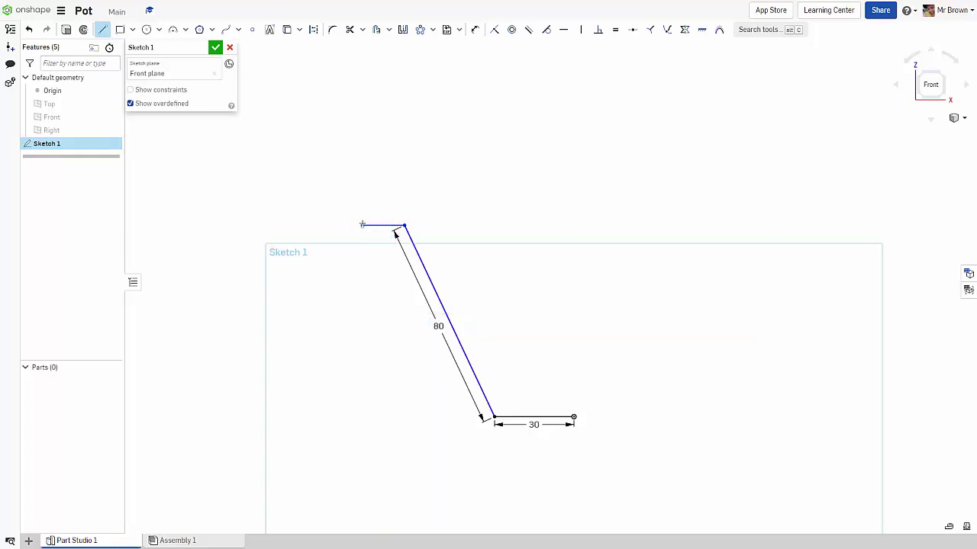
pyautogui.press('Return')
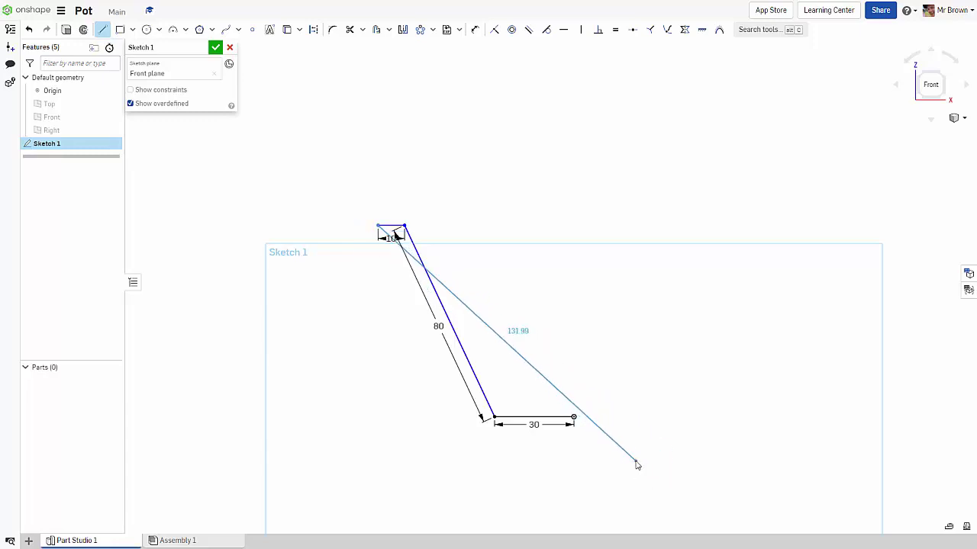
pyautogui.press('Escape')
pyautogui.scroll(2, 511, 452)
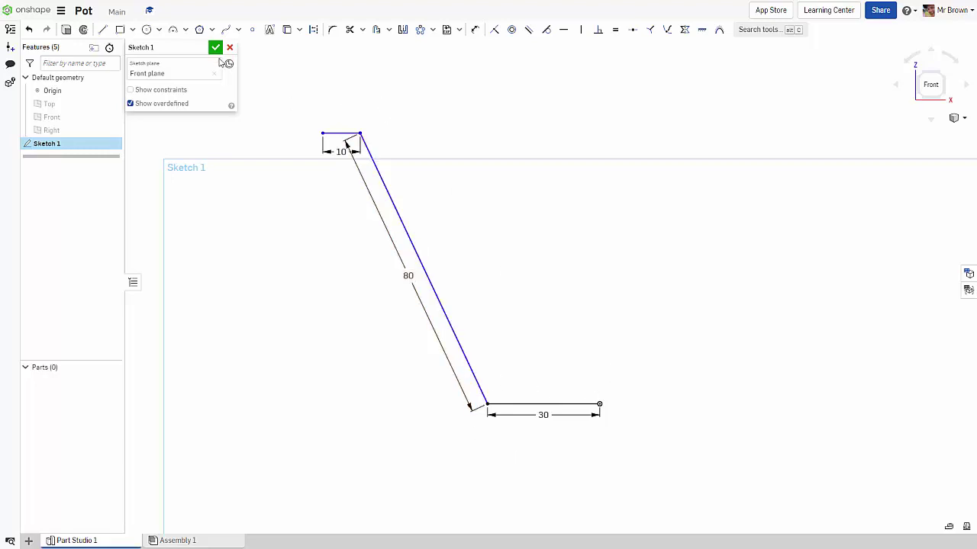
# Step: Offset the base, wall and rim line chain by 3 mm
pyautogui.click(377, 30)
pyautogui.click(496, 400)
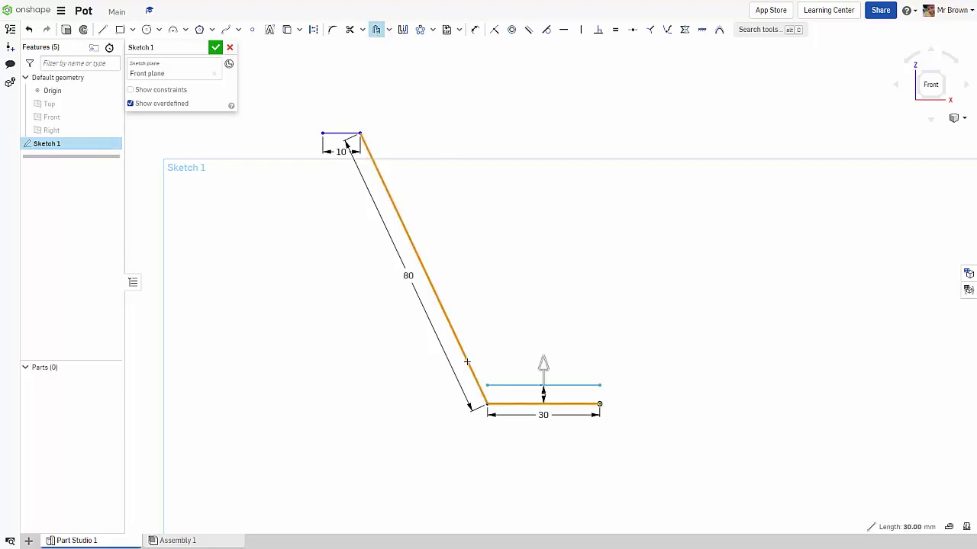
pyautogui.click(335, 134)
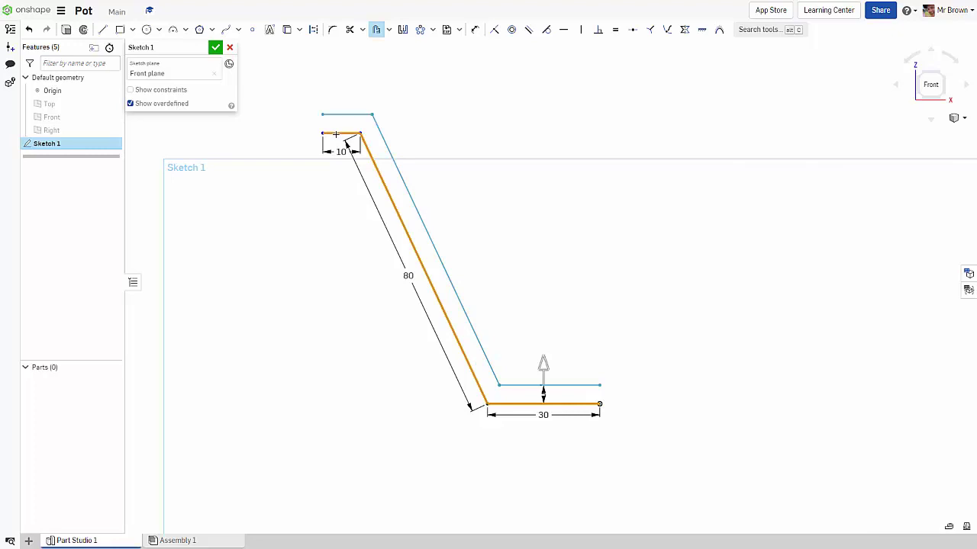
pyautogui.scroll(2, 471, 326)
pyautogui.scroll(2, 599, 452)
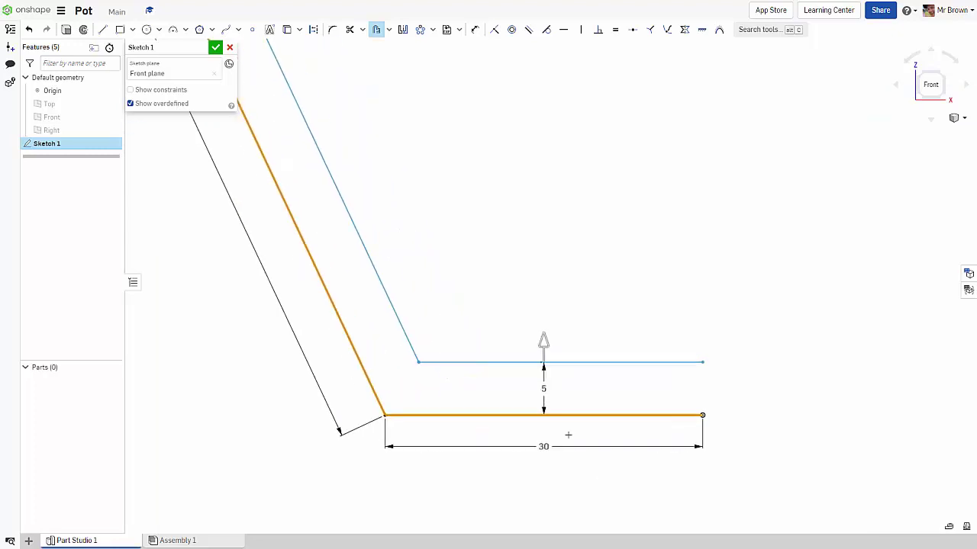
pyautogui.click(589, 399)
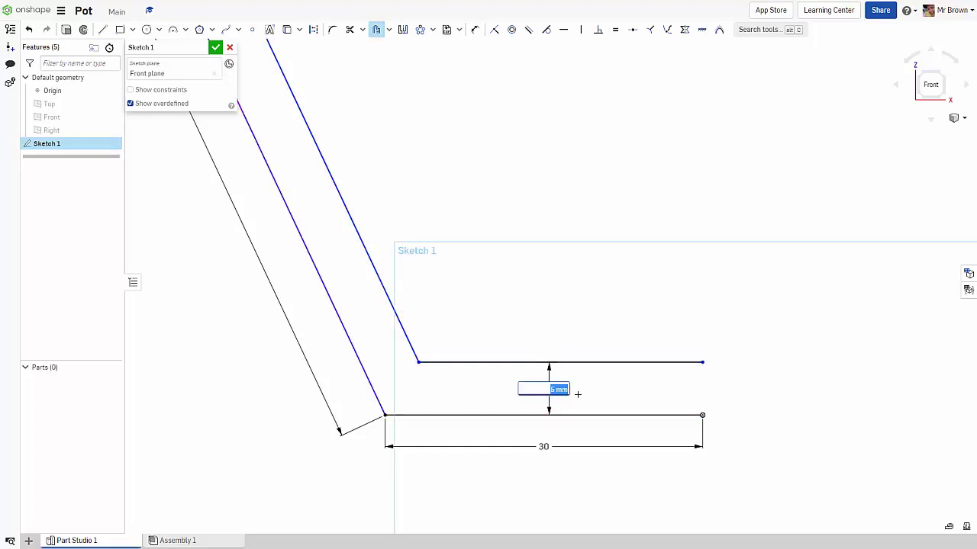
pyautogui.write('3')
pyautogui.press('Return')
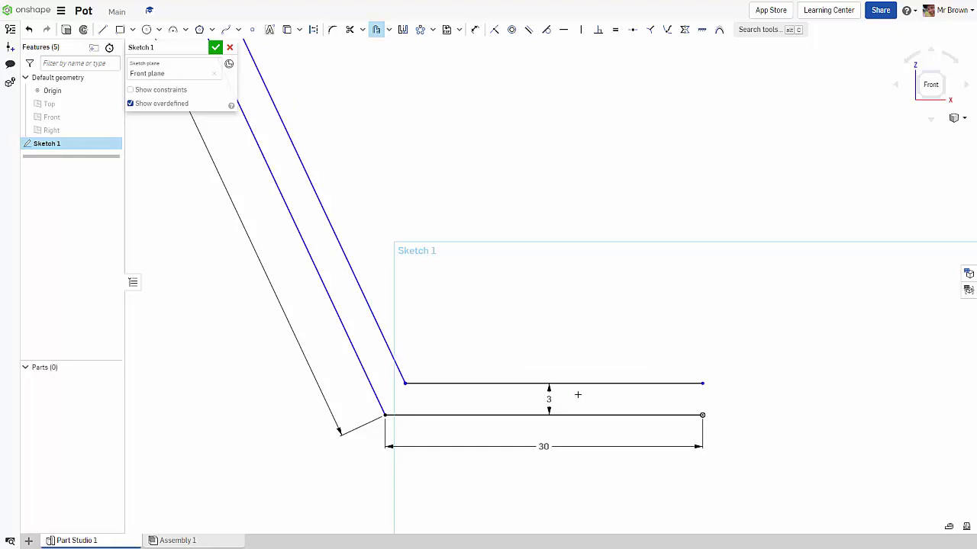
pyautogui.scroll(-5, 473, 305)
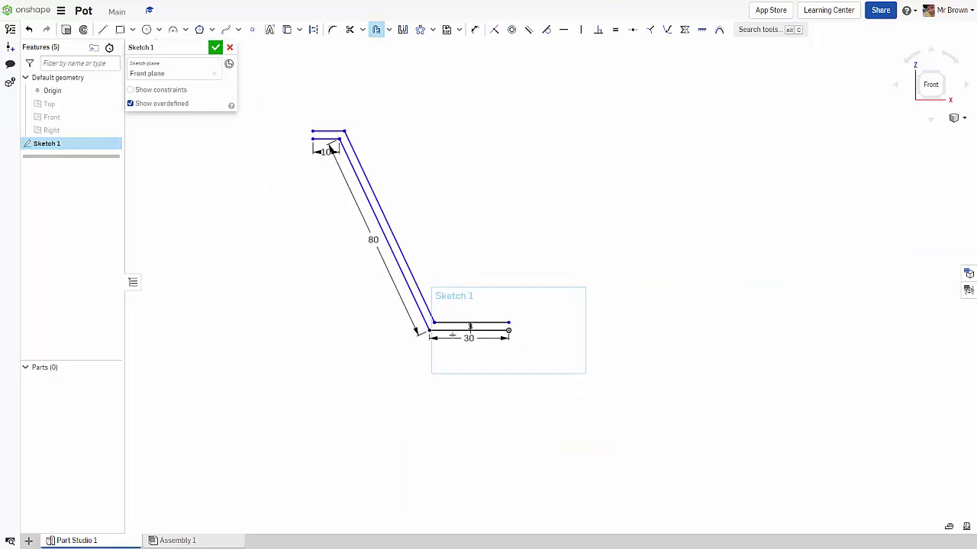
pyautogui.scroll(5, 453, 334)
pyautogui.scroll(-3, 464, 236)
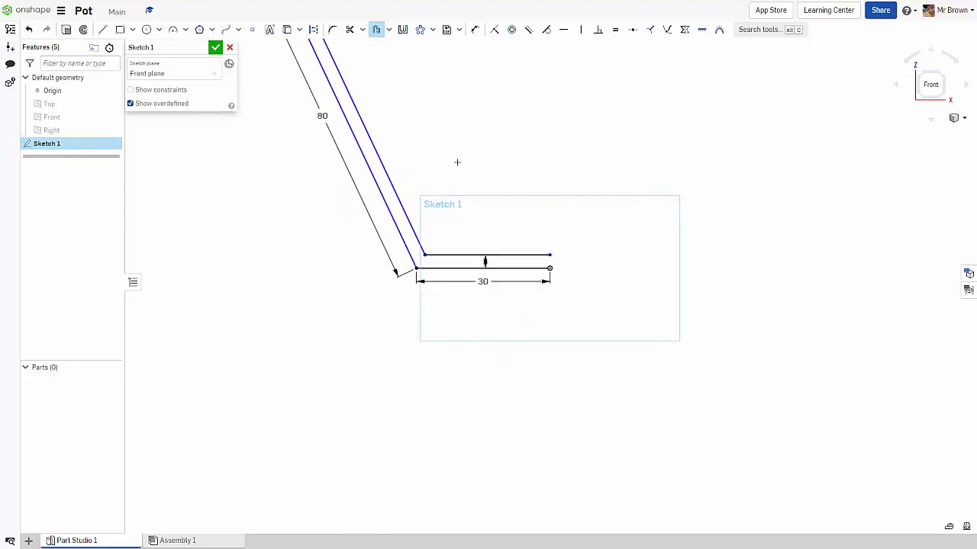
pyautogui.moveTo(457, 162); pyautogui.dragTo(534, 301, button='middle')
# Step: Cap the top-left rim end and bottom-right base end with short vertical lines
pyautogui.click(102, 29)
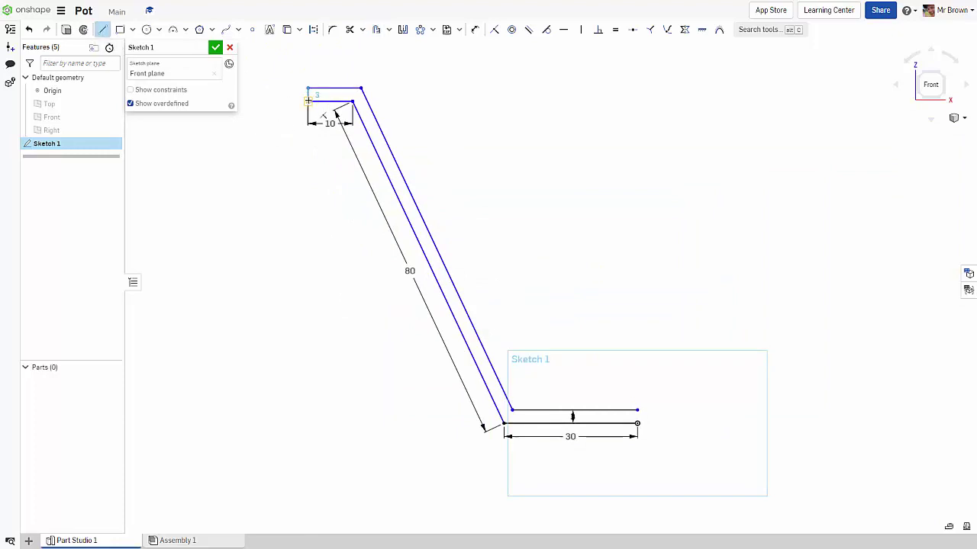
pyautogui.moveTo(308, 90); pyautogui.dragTo(307, 101)
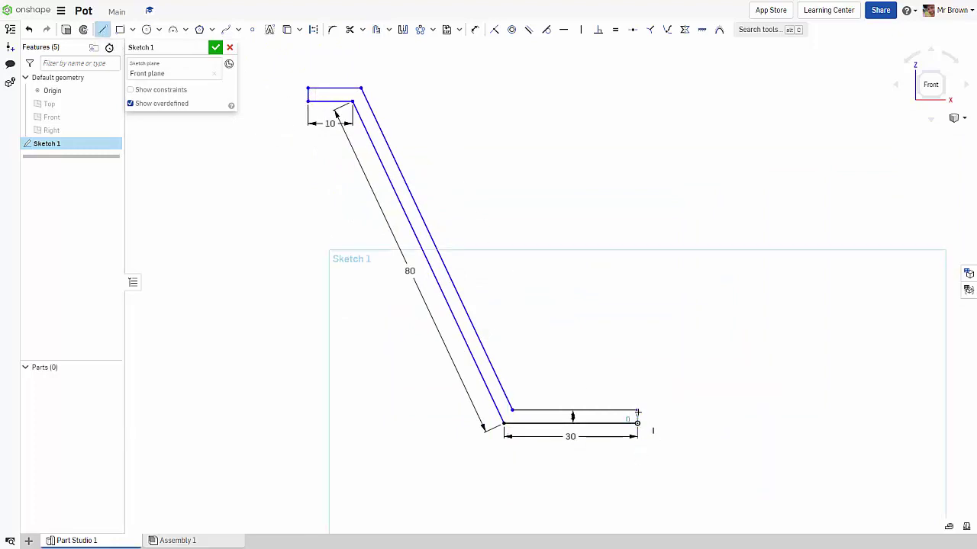
pyautogui.moveTo(637, 410); pyautogui.dragTo(638, 423)
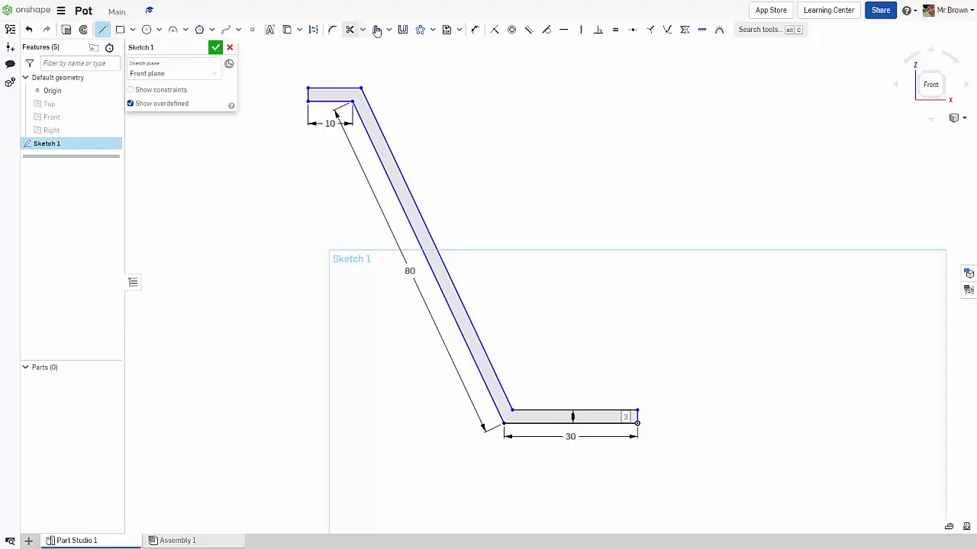
# Step: Dimension the angle between the outer wall and base line as 110°
pyautogui.click(475, 31)
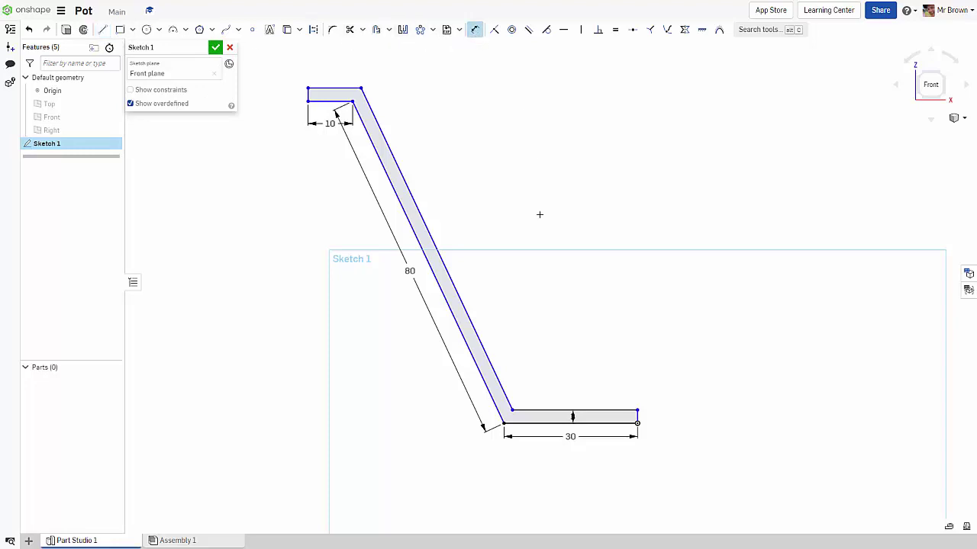
pyautogui.click(494, 358)
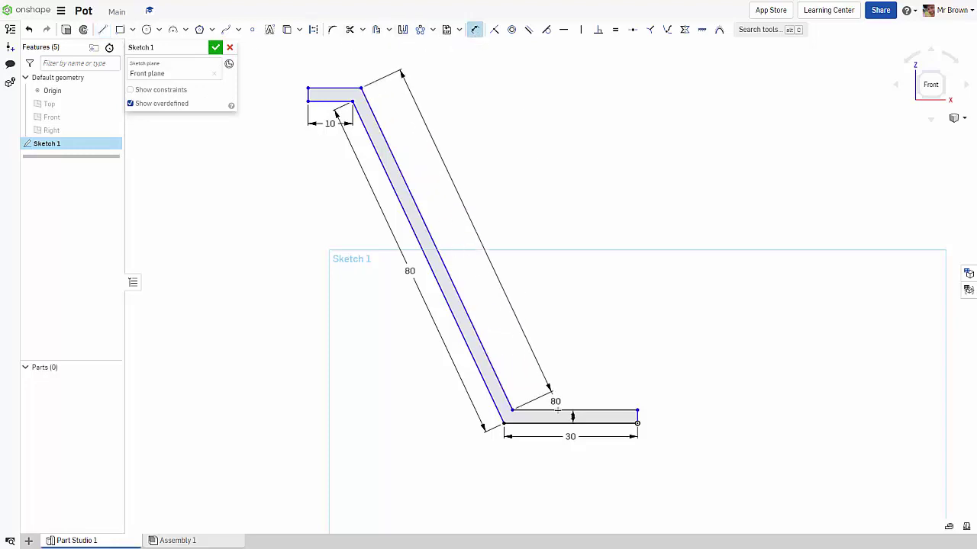
pyautogui.click(556, 411)
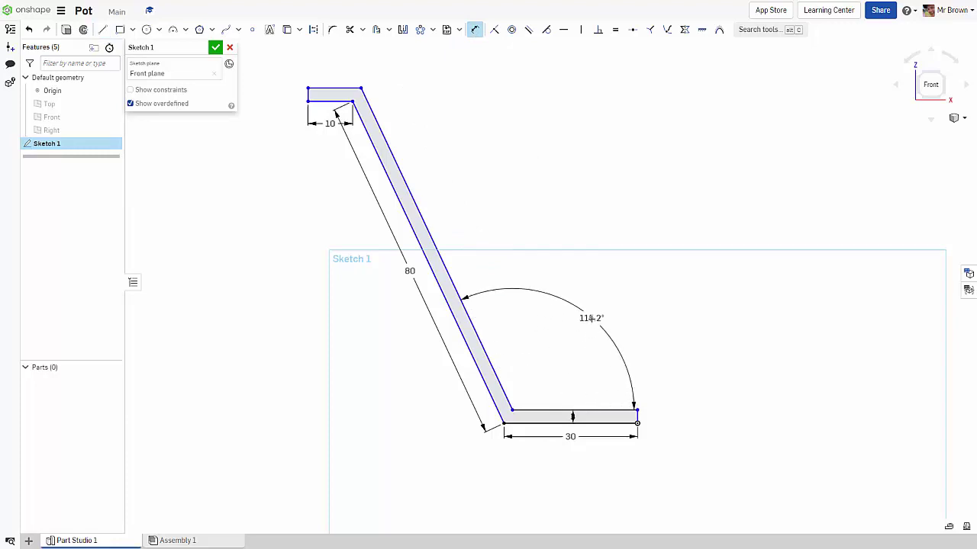
pyautogui.click(560, 321)
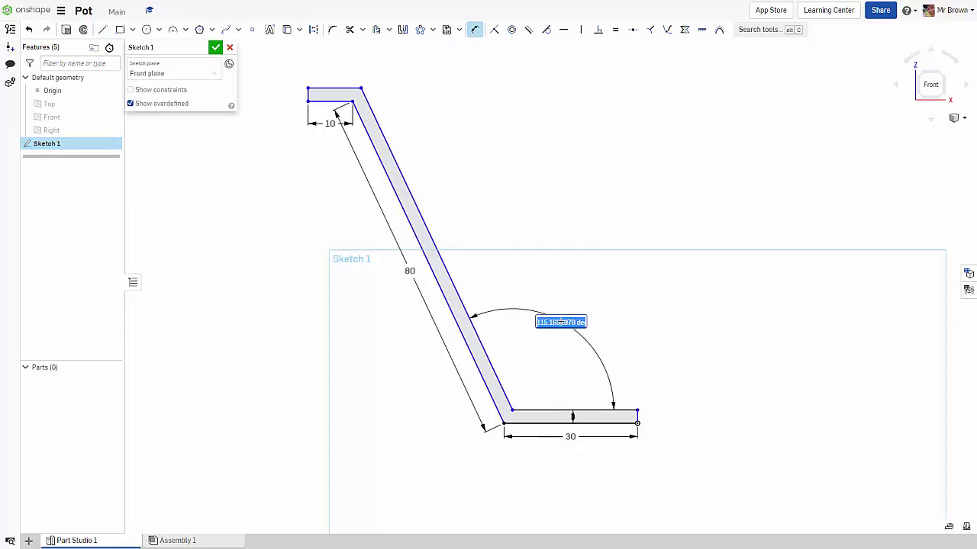
pyautogui.press('BackSpace')
pyautogui.press('Return')
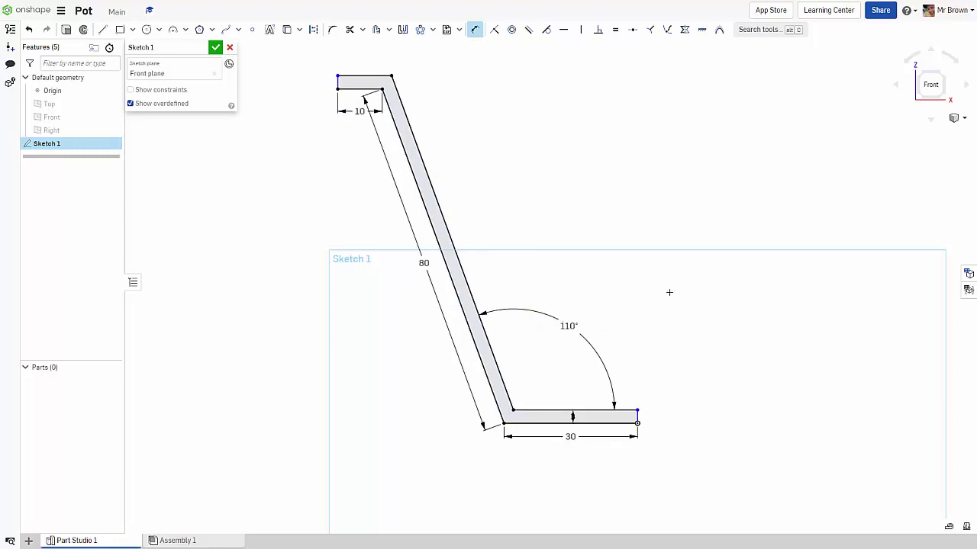
pyautogui.scroll(-2, 604, 256)
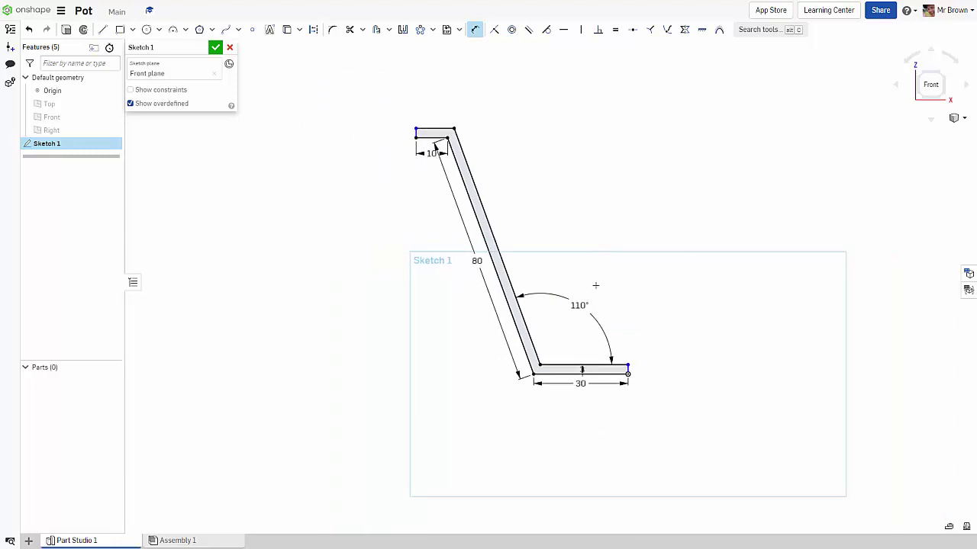
pyautogui.scroll(3, 595, 286)
pyautogui.moveTo(475, 64); pyautogui.dragTo(623, 277, button='middle')
pyautogui.scroll(1, 384, 209)
pyautogui.scroll(2, 306, 175)
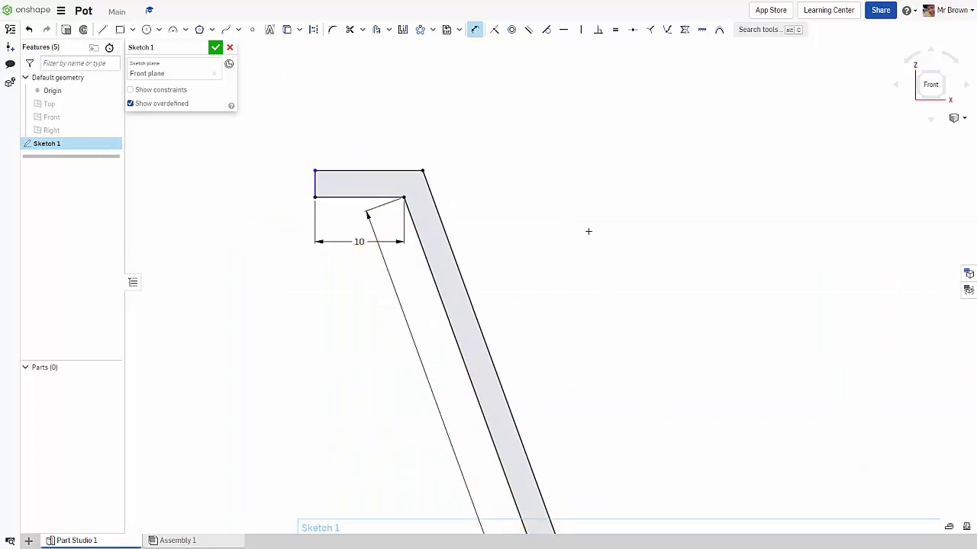
# Step: Make the rim's top edge and short left edge perpendicular
pyautogui.press('Escape')
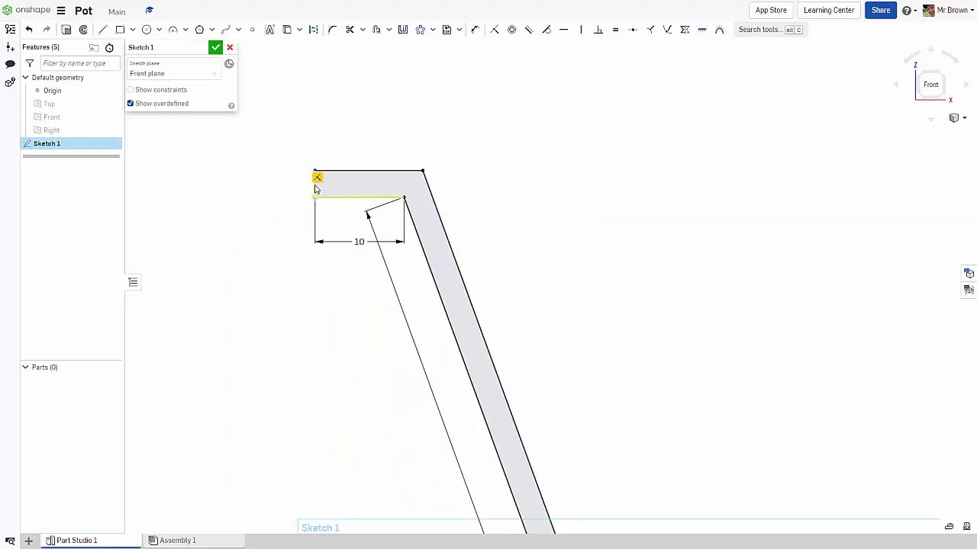
pyautogui.click(316, 180)
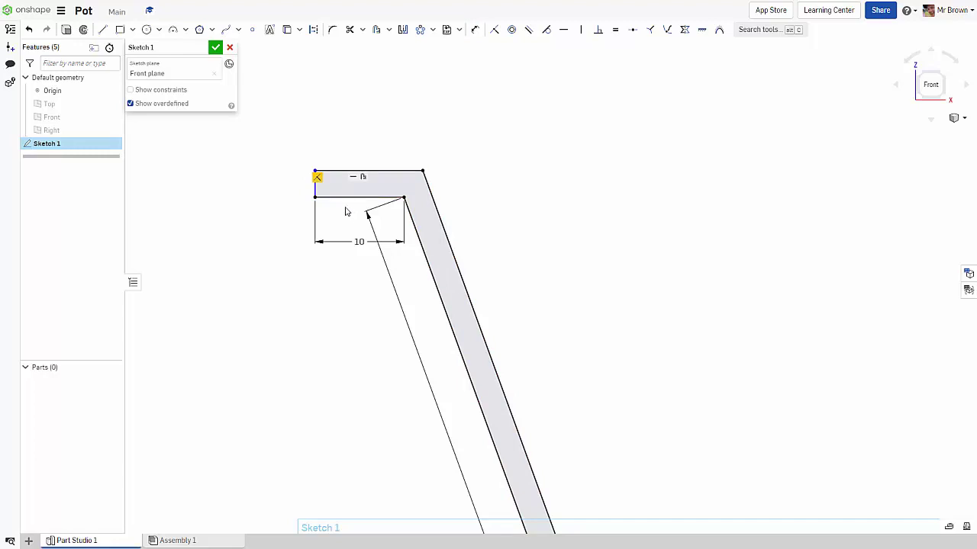
pyautogui.click(327, 165)
pyautogui.click(315, 189)
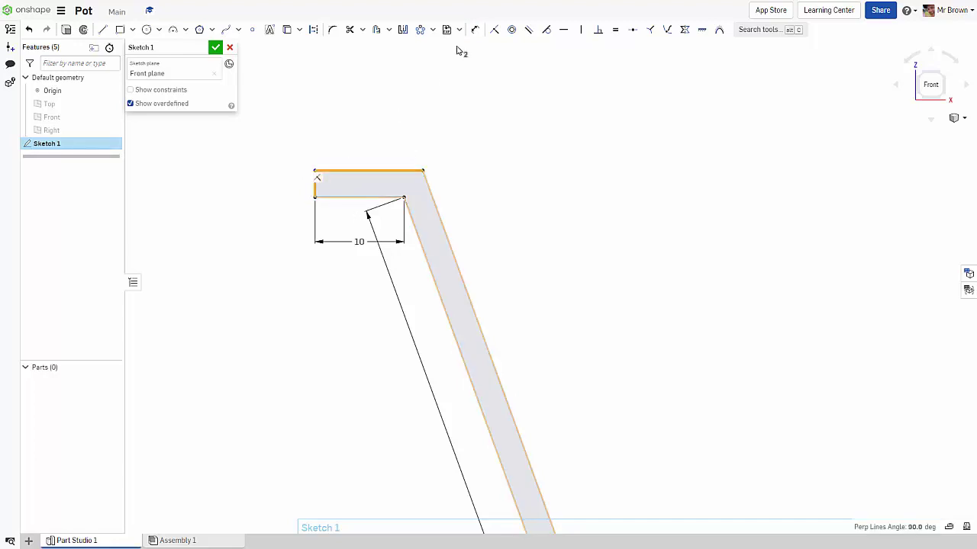
pyautogui.click(599, 33)
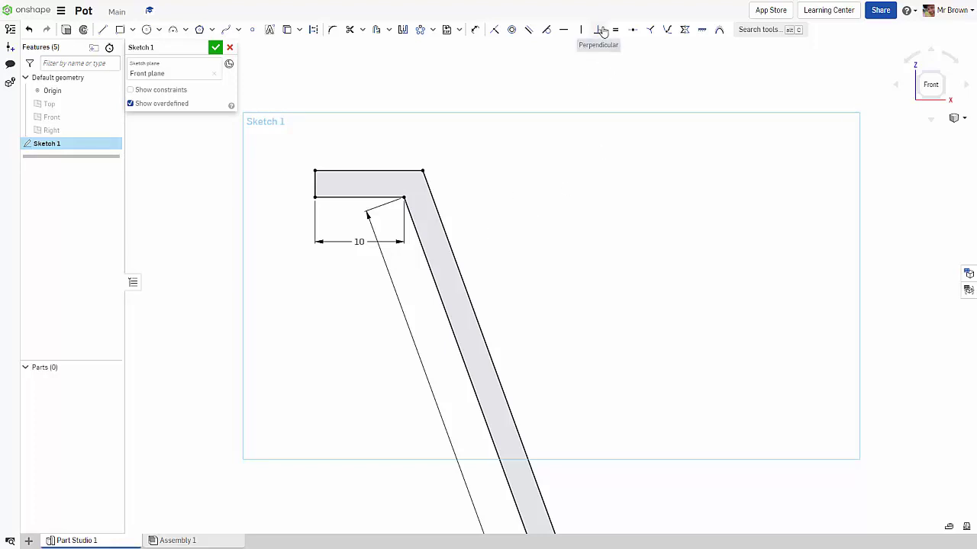
# Step: Make the base's short end edge and top edge perpendicular
pyautogui.scroll(-3, 622, 225)
pyautogui.moveTo(739, 324); pyautogui.dragTo(644, 217, button='middle')
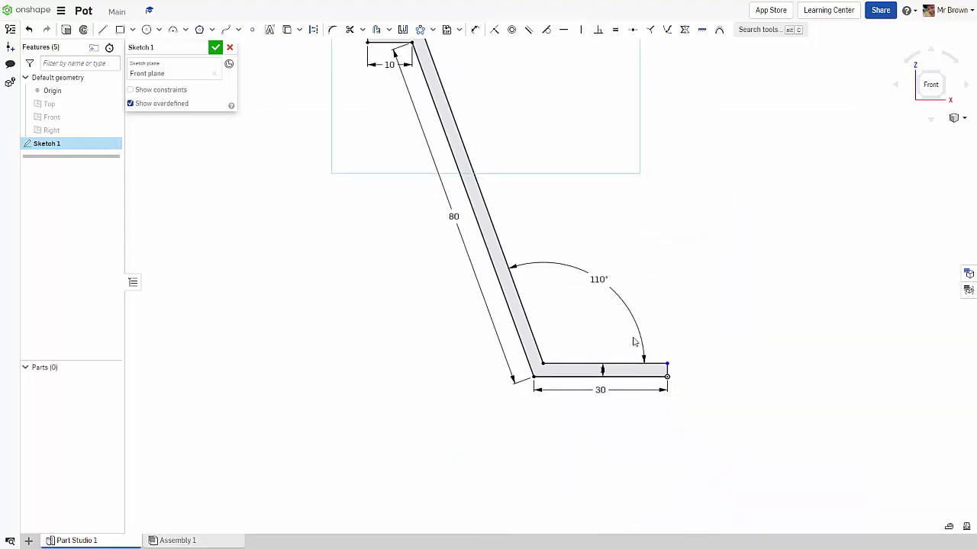
pyautogui.scroll(5, 661, 417)
pyautogui.click(671, 290)
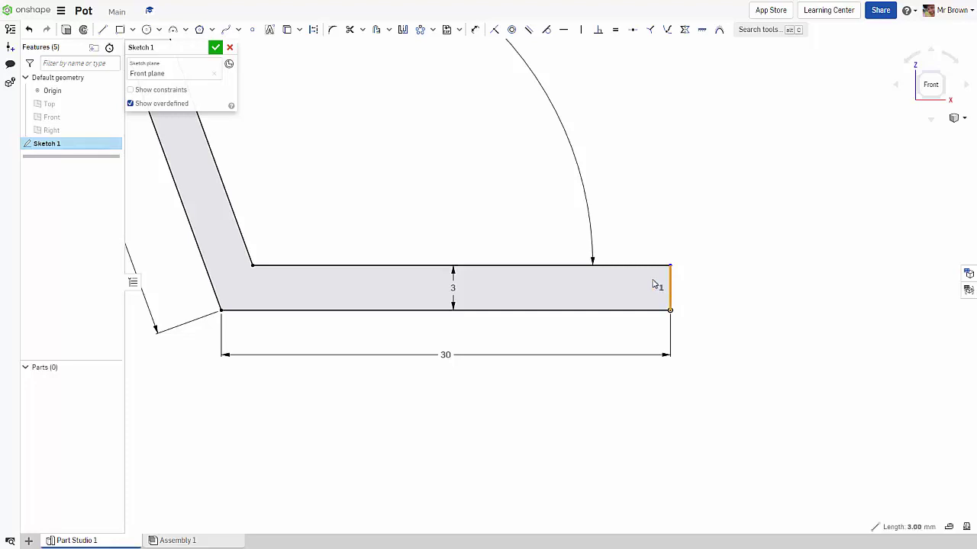
pyautogui.click(638, 267)
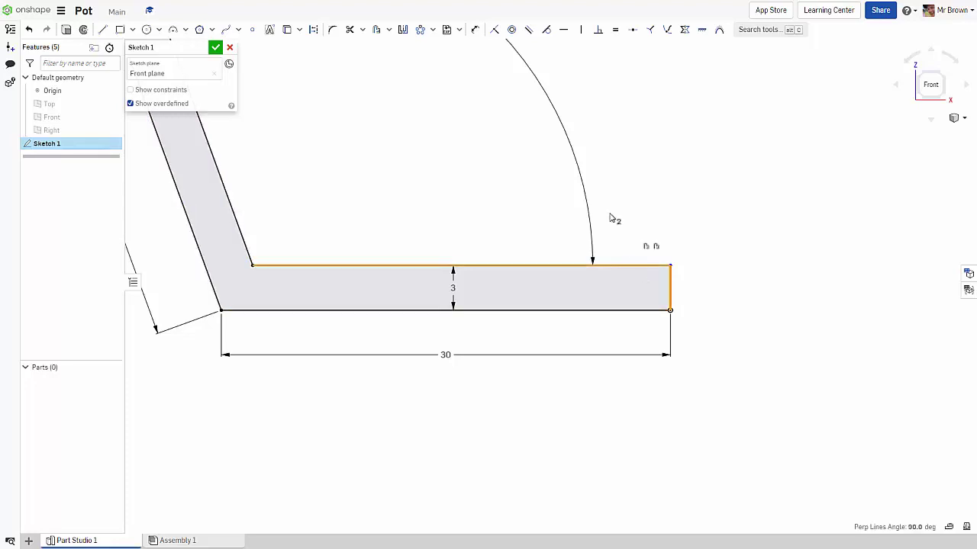
pyautogui.click(598, 29)
# Step: Recentre the whole profile in view and finish Sketch 1
pyautogui.scroll(-2, 771, 283)
pyautogui.scroll(-2, 762, 256)
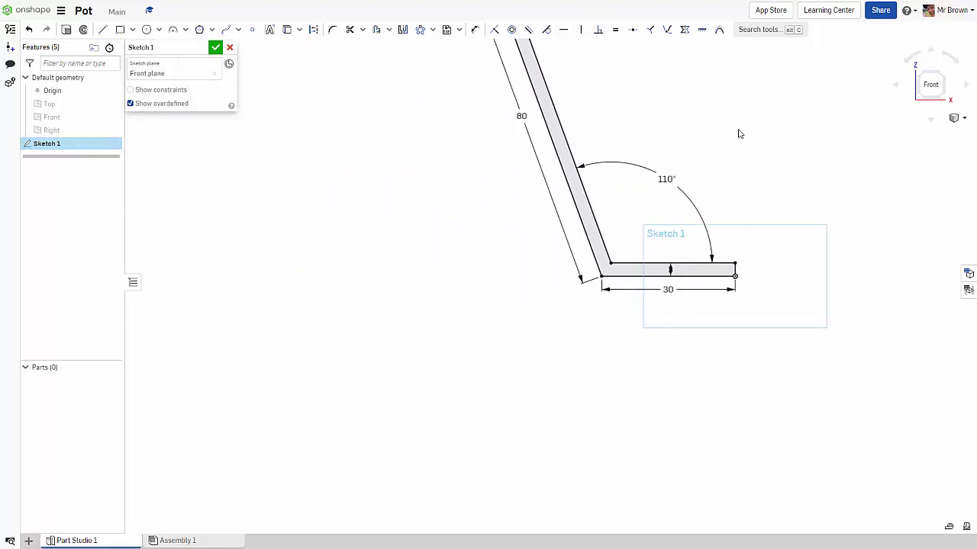
pyautogui.moveTo(737, 133)
pyautogui.mouseDown(button='middle')
pyautogui.moveTo(680, 329)
pyautogui.moveTo(643, 328)
pyautogui.moveTo(661, 325)
pyautogui.mouseUp(button='middle')
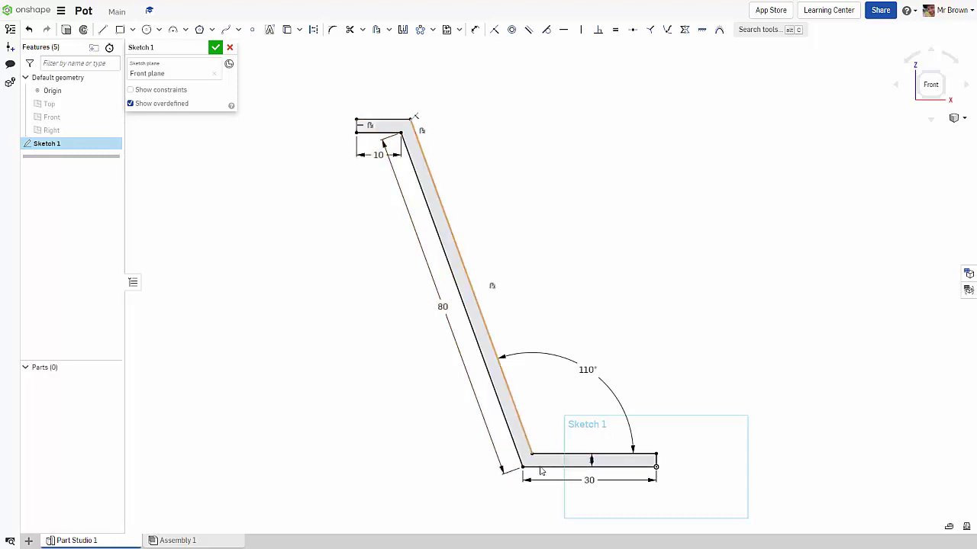
pyautogui.scroll(-1, 723, 273)
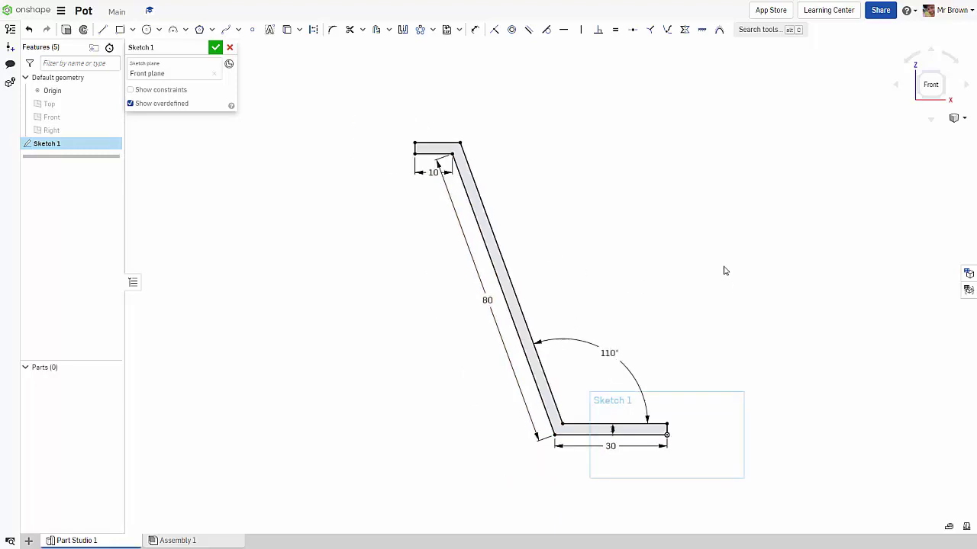
pyautogui.moveTo(756, 265)
pyautogui.mouseDown(button='middle')
pyautogui.moveTo(648, 289)
pyautogui.moveTo(700, 219)
pyautogui.mouseUp(button='middle')
pyautogui.scroll(1, 656, 289)
pyautogui.scroll(-1, 695, 225)
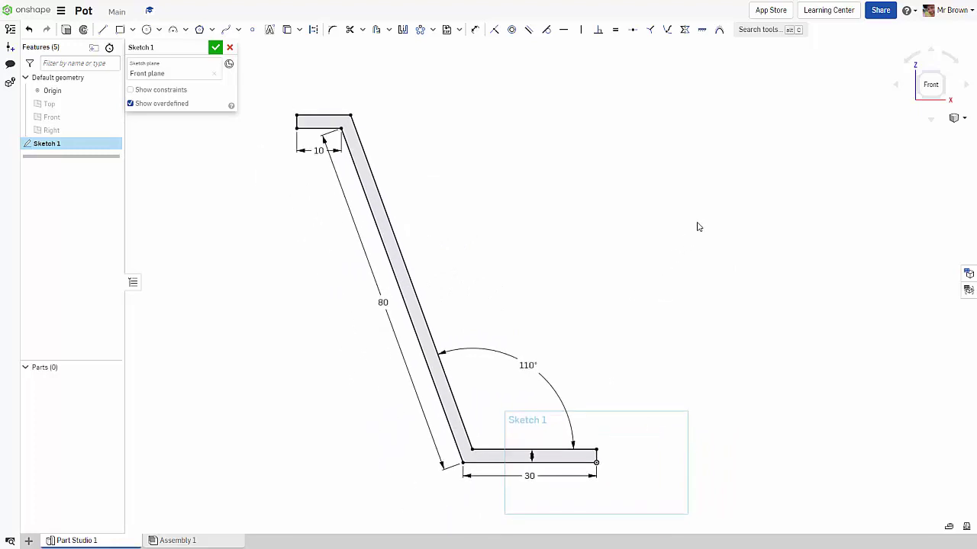
pyautogui.click(216, 48)
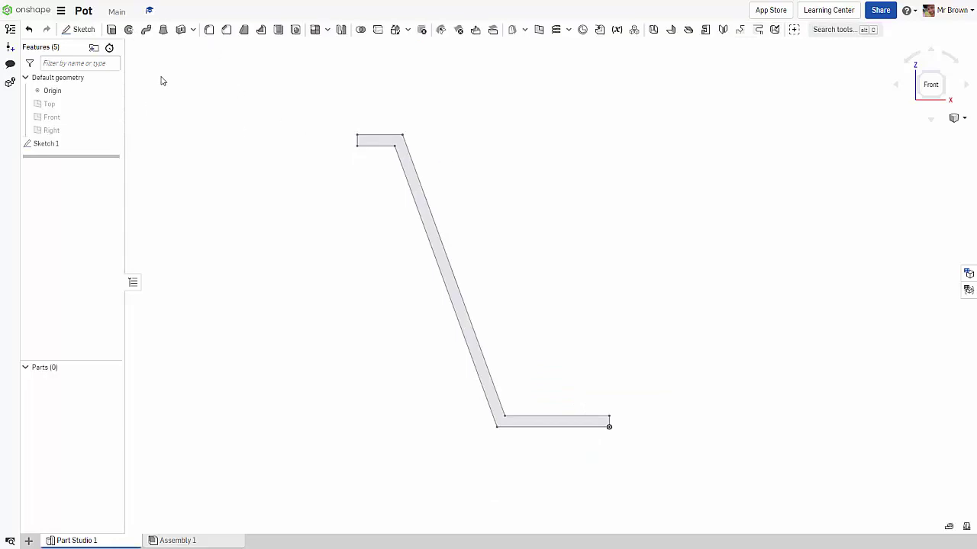
# Step: Set up Revolve 1 with the sketch profile as region and the base's short end edge as axis
pyautogui.click(128, 29)
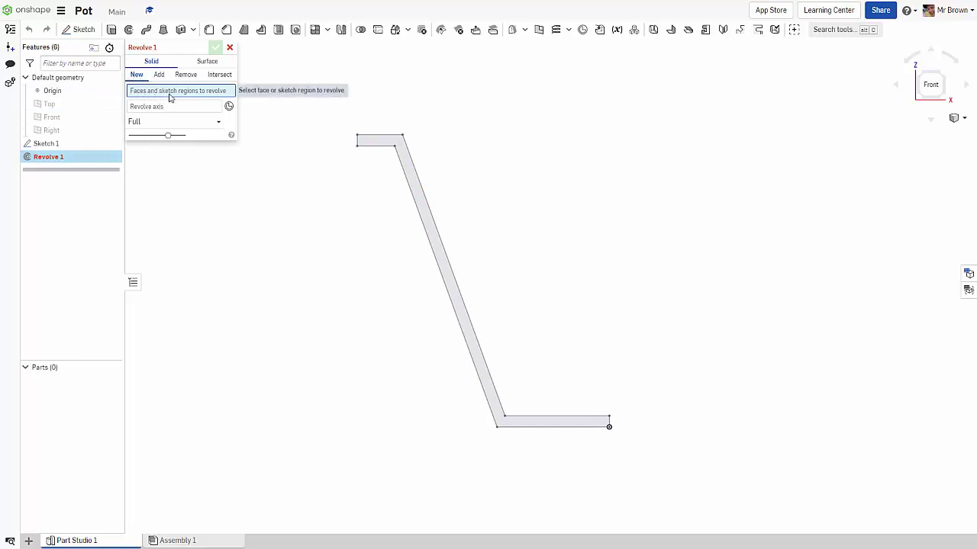
pyautogui.click(448, 272)
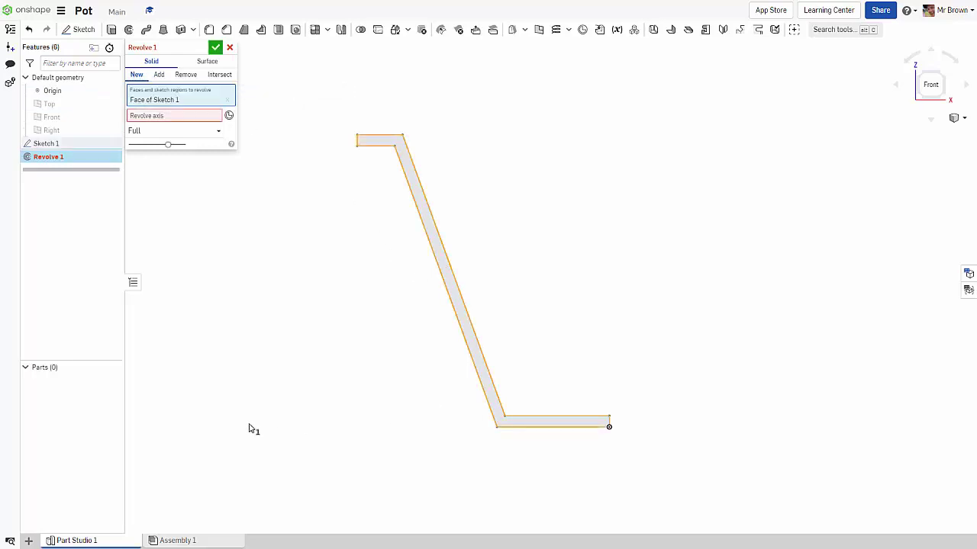
pyautogui.click(159, 116)
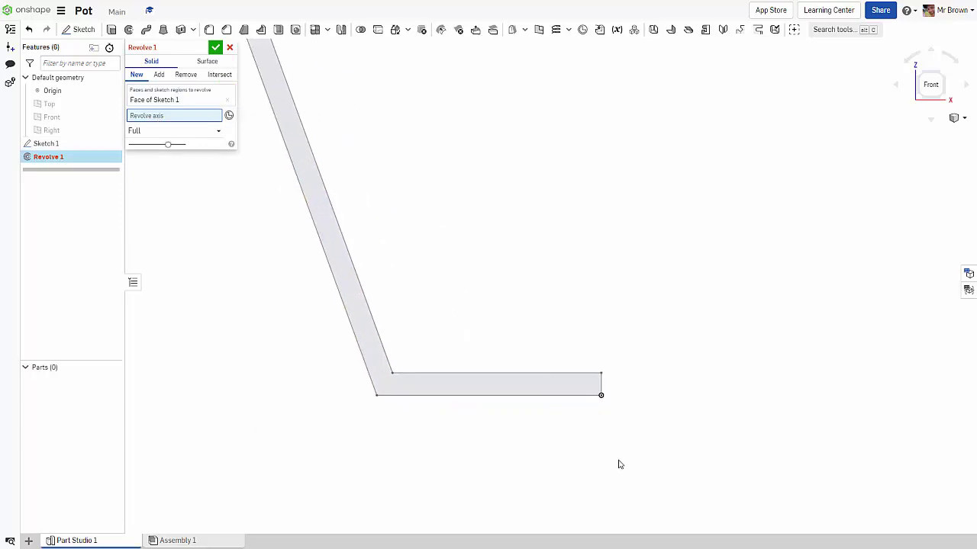
pyautogui.scroll(1, 620, 465)
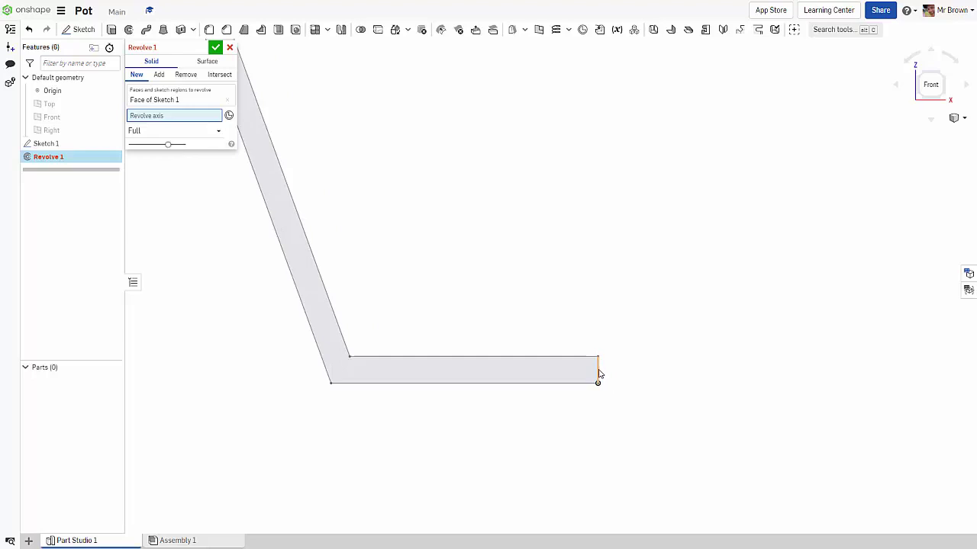
pyautogui.click(598, 371)
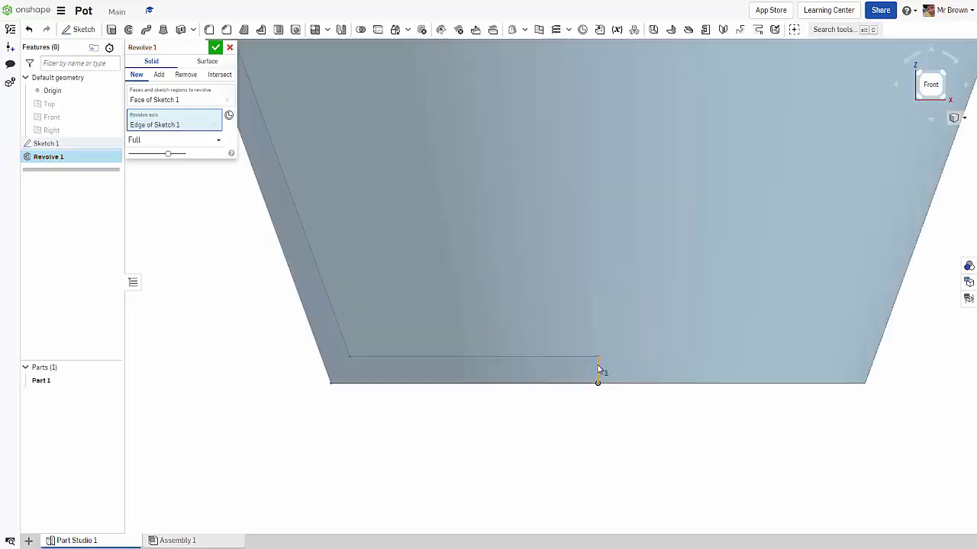
pyautogui.scroll(-5, 663, 432)
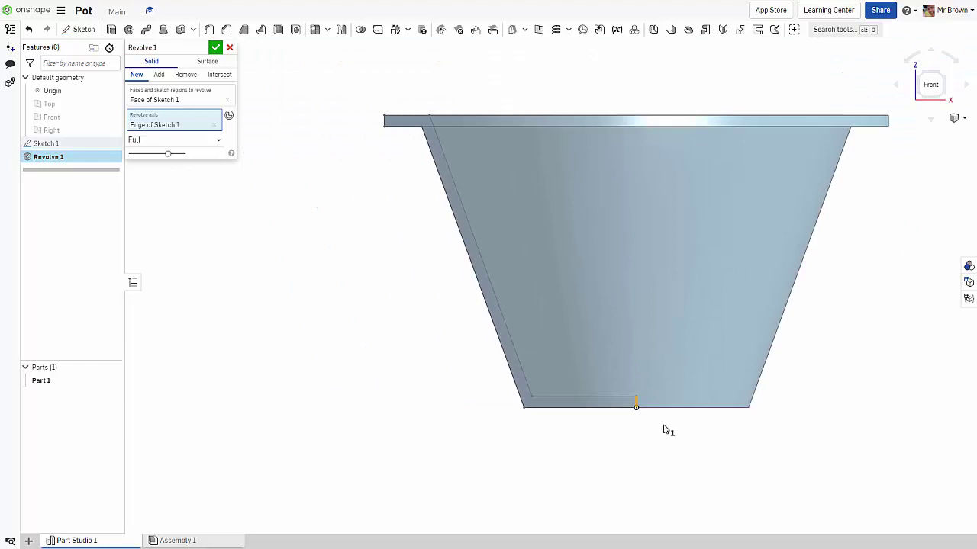
pyautogui.moveTo(732, 425); pyautogui.dragTo(764, 412, button='right')
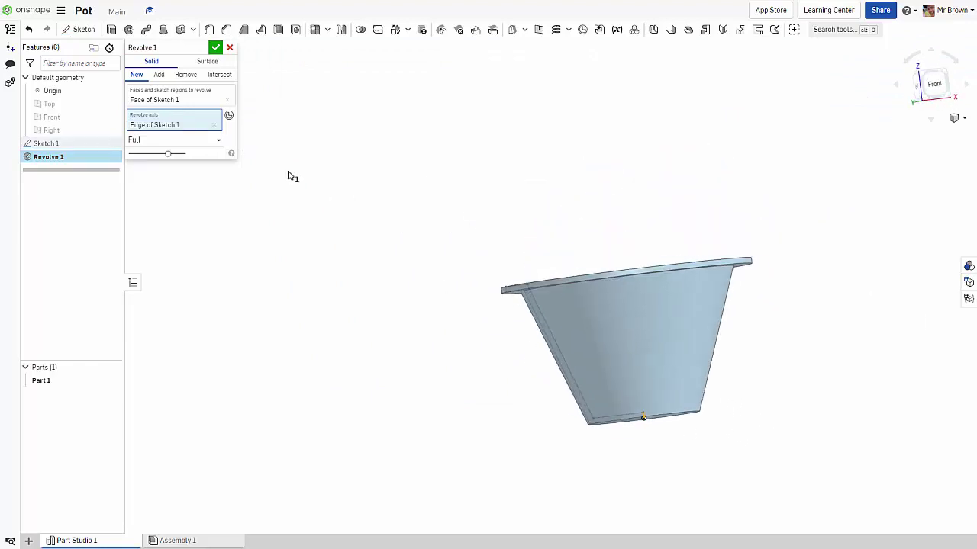
pyautogui.click(218, 143)
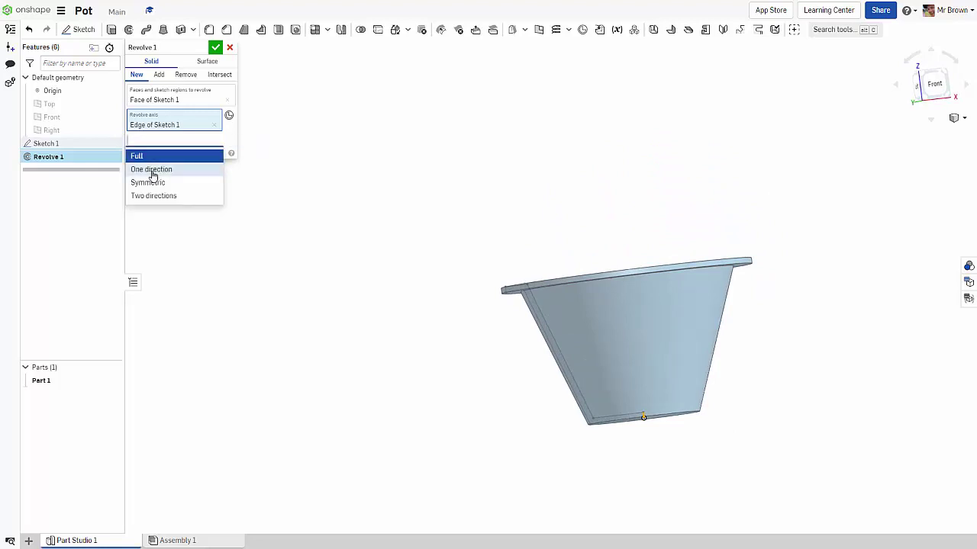
pyautogui.click(154, 169)
pyautogui.click(213, 156)
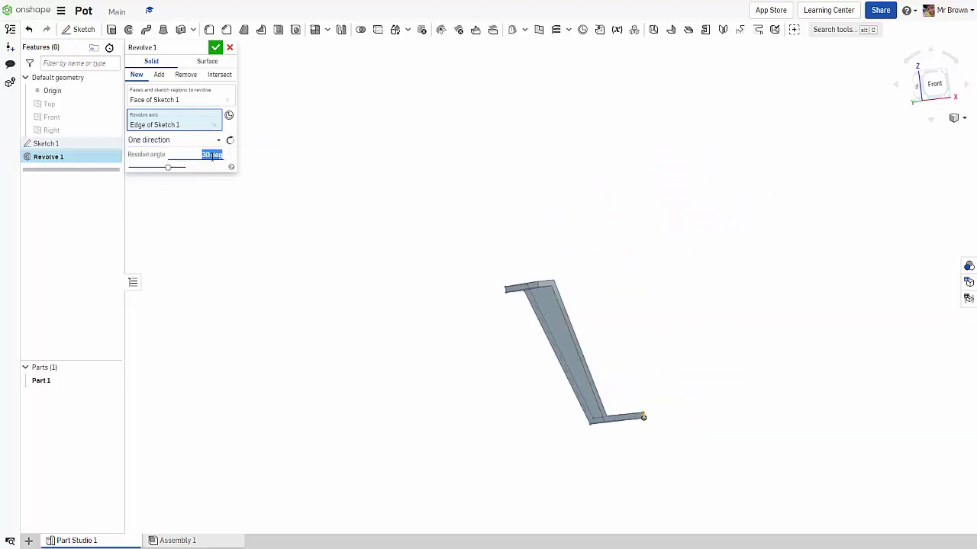
pyautogui.write('180')
pyautogui.press('Return')
pyautogui.moveTo(763, 251); pyautogui.dragTo(786, 303, button='right')
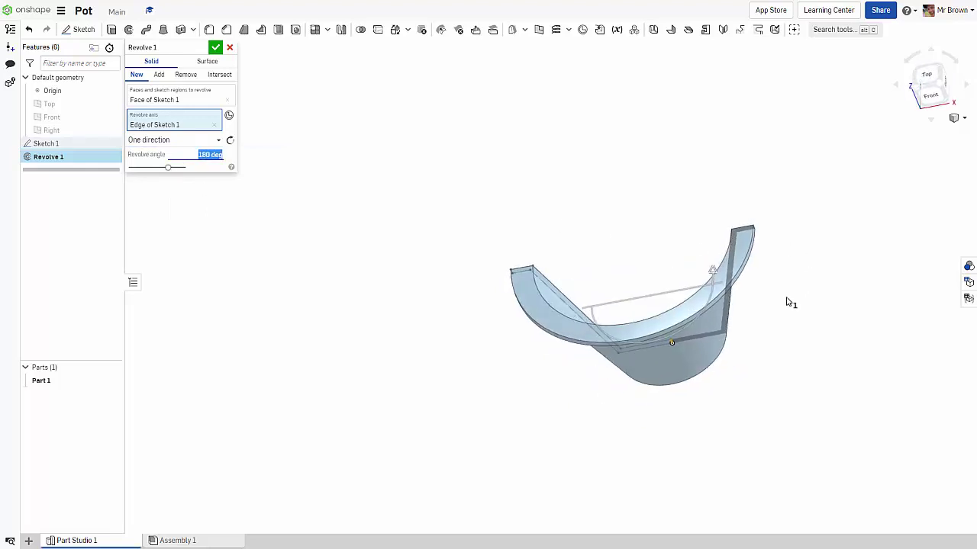
pyautogui.click(957, 117)
pyautogui.click(927, 131)
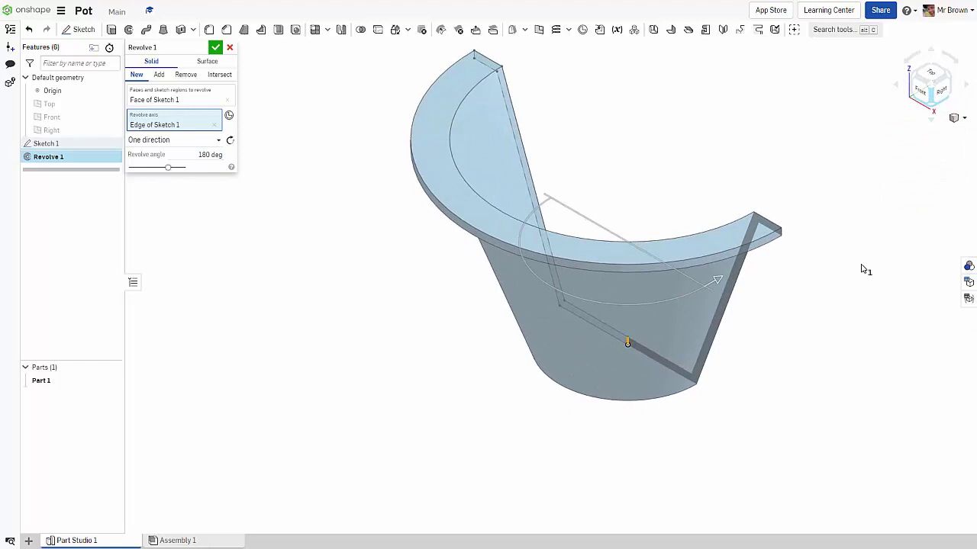
pyautogui.moveTo(829, 197); pyautogui.dragTo(687, 246, button='middle')
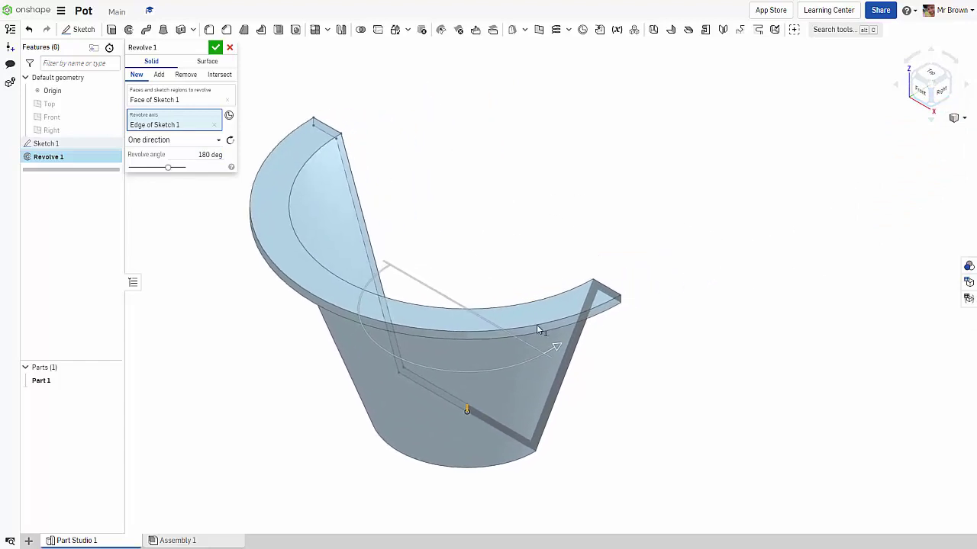
pyautogui.click(219, 139)
pyautogui.click(149, 182)
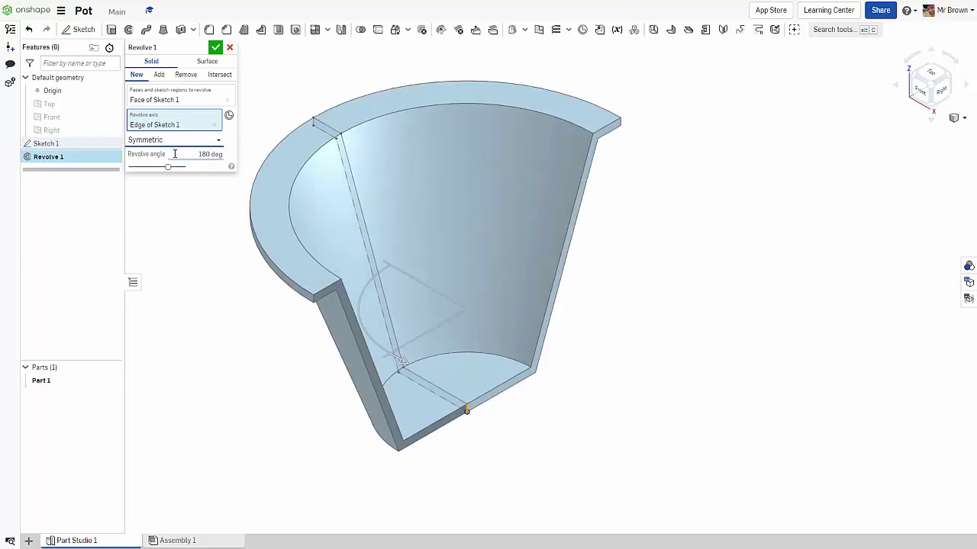
pyautogui.click(203, 154)
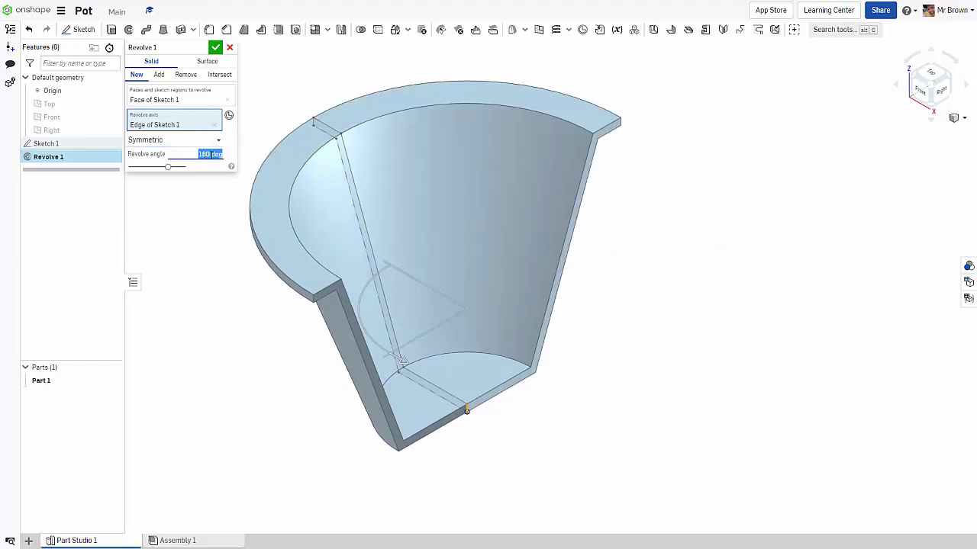
pyautogui.click(210, 154)
pyautogui.write('270')
pyautogui.press('Return')
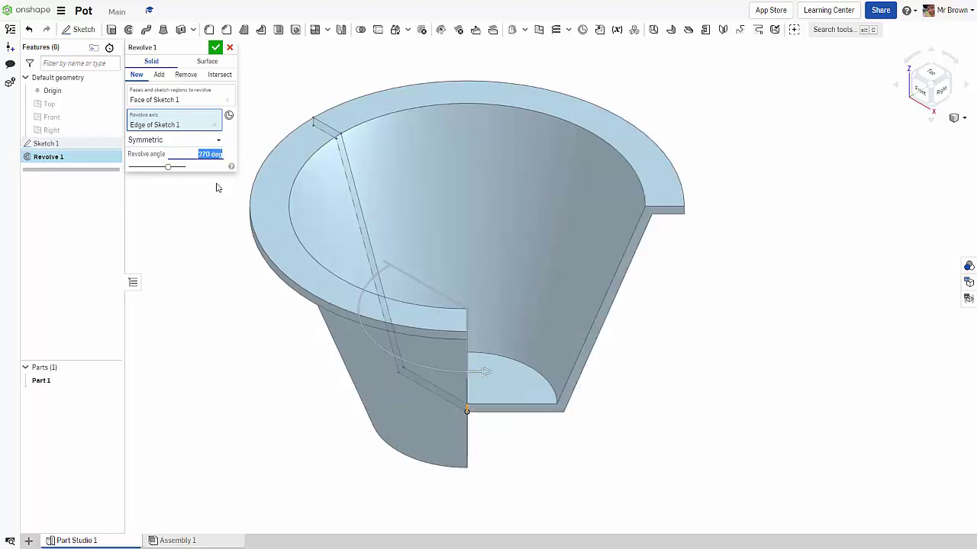
pyautogui.click(216, 141)
pyautogui.click(158, 197)
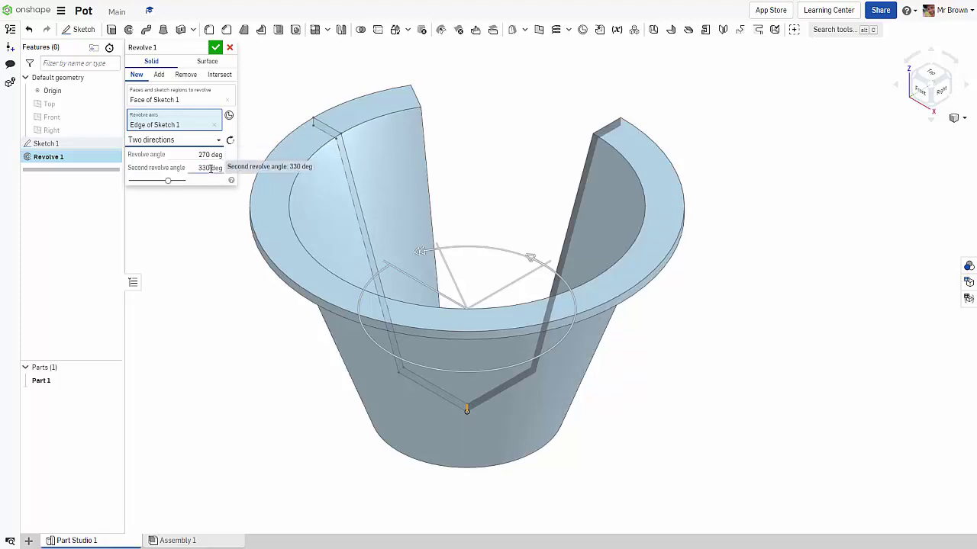
pyautogui.click(212, 140)
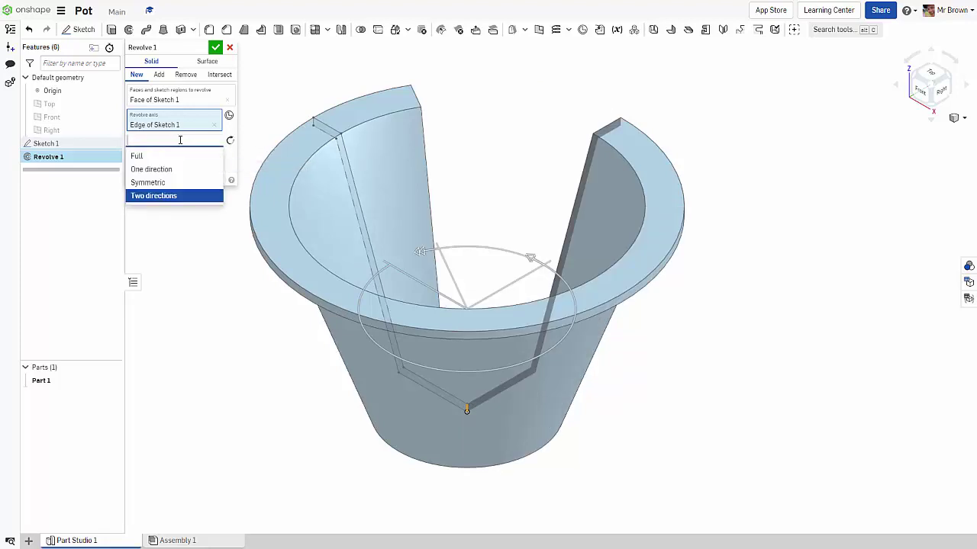
pyautogui.click(167, 157)
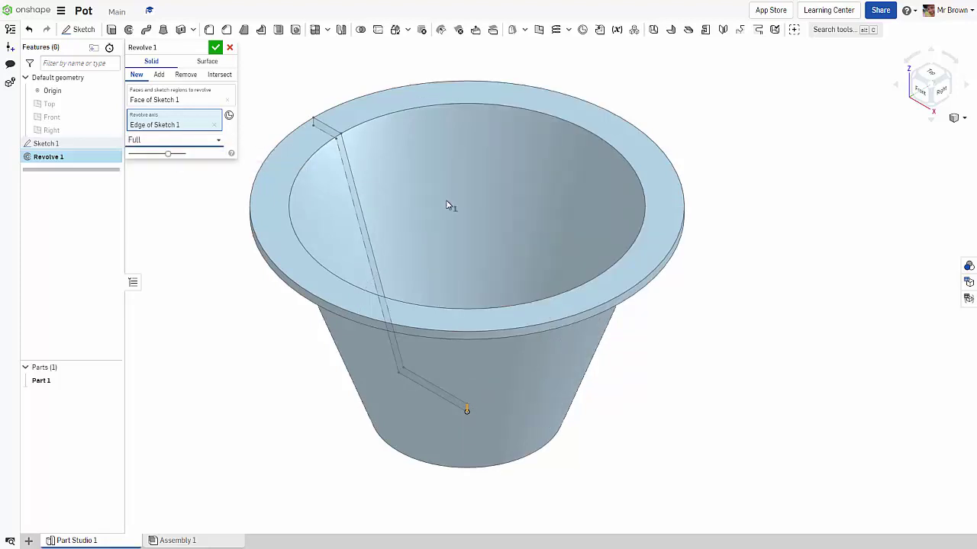
# Step: Accept Revolve 1 to create Part 1 and orbit to inspect the pot from above
pyautogui.click(216, 47)
pyautogui.moveTo(556, 294)
pyautogui.mouseDown(button='right')
pyautogui.moveTo(699, 349)
pyautogui.moveTo(689, 396)
pyautogui.moveTo(686, 267)
pyautogui.moveTo(673, 267)
pyautogui.moveTo(702, 266)
pyautogui.moveTo(694, 366)
pyautogui.moveTo(715, 395)
pyautogui.moveTo(715, 313)
pyautogui.moveTo(708, 337)
pyautogui.mouseUp(button='right')
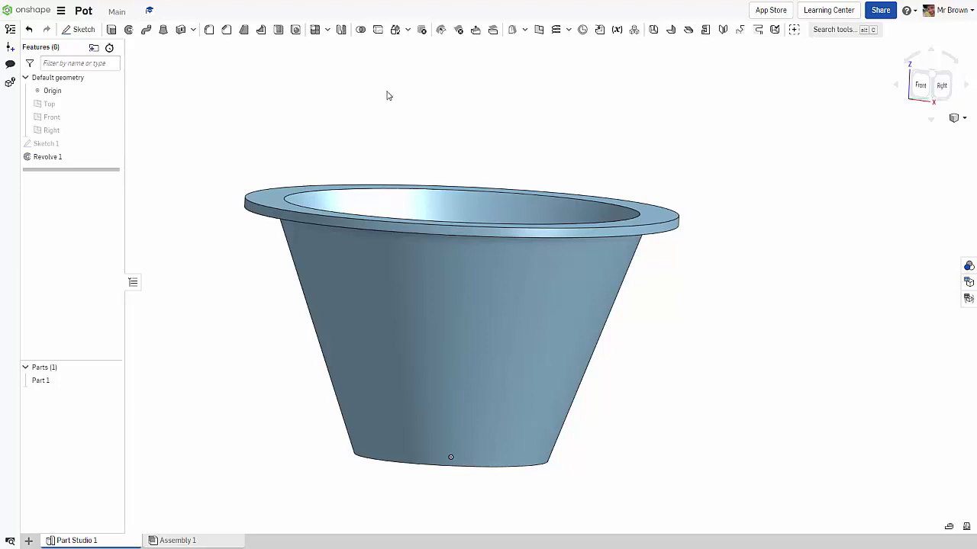
pyautogui.moveTo(541, 127); pyautogui.dragTo(550, 135, button='right')
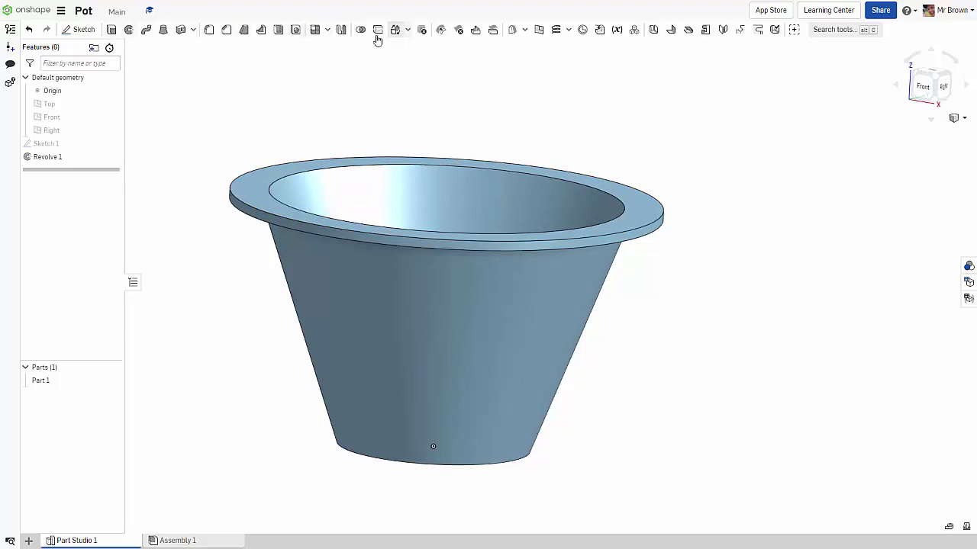
# Step: Apply Fillet 1 with a 2 mm radius to the inner and outer rim faces
pyautogui.click(209, 30)
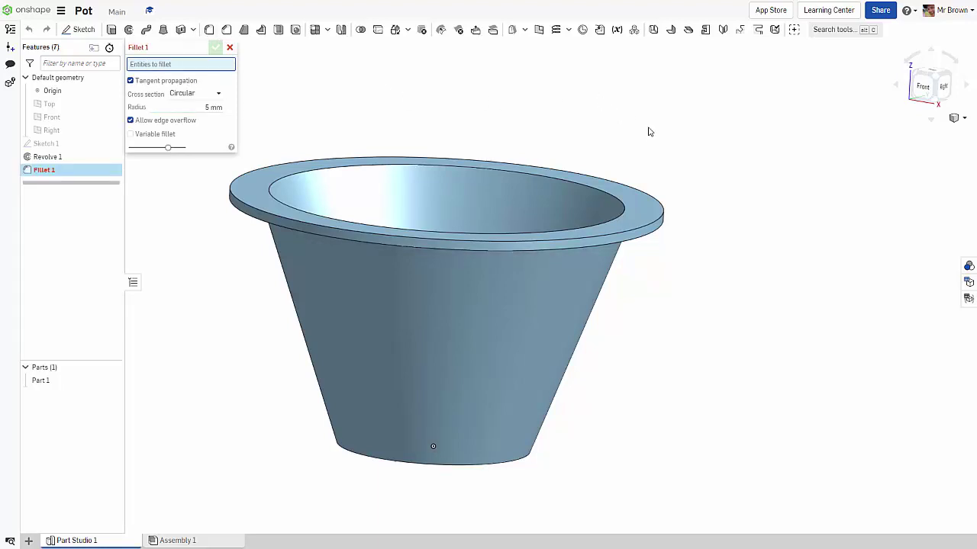
pyautogui.moveTo(647, 131); pyautogui.dragTo(647, 201, button='middle')
pyautogui.scroll(3, 647, 205)
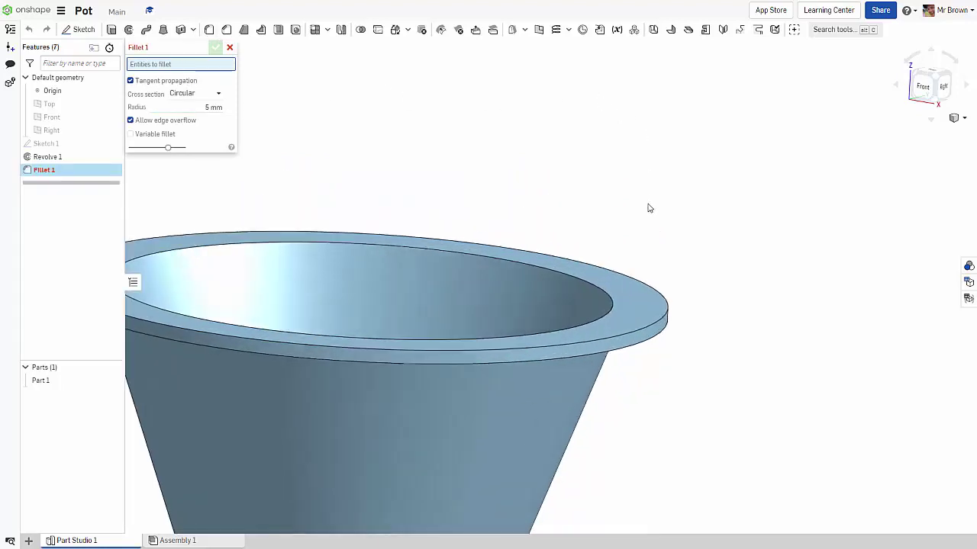
pyautogui.click(603, 300)
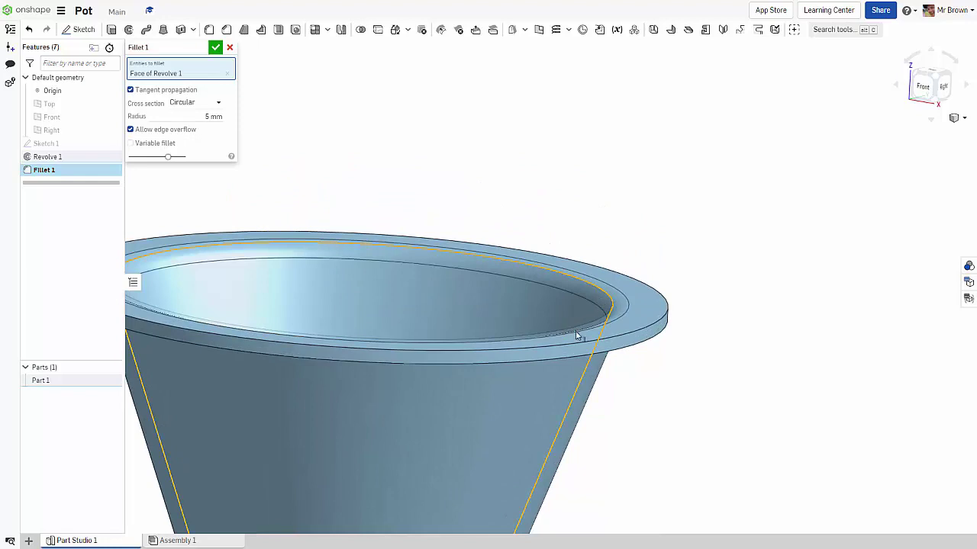
pyautogui.click(666, 320)
pyautogui.click(213, 128)
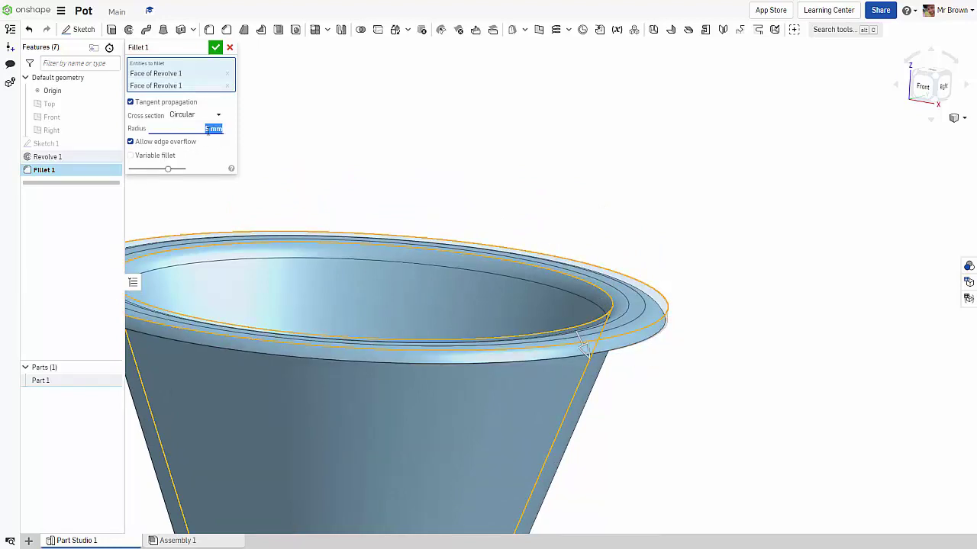
pyautogui.write('2')
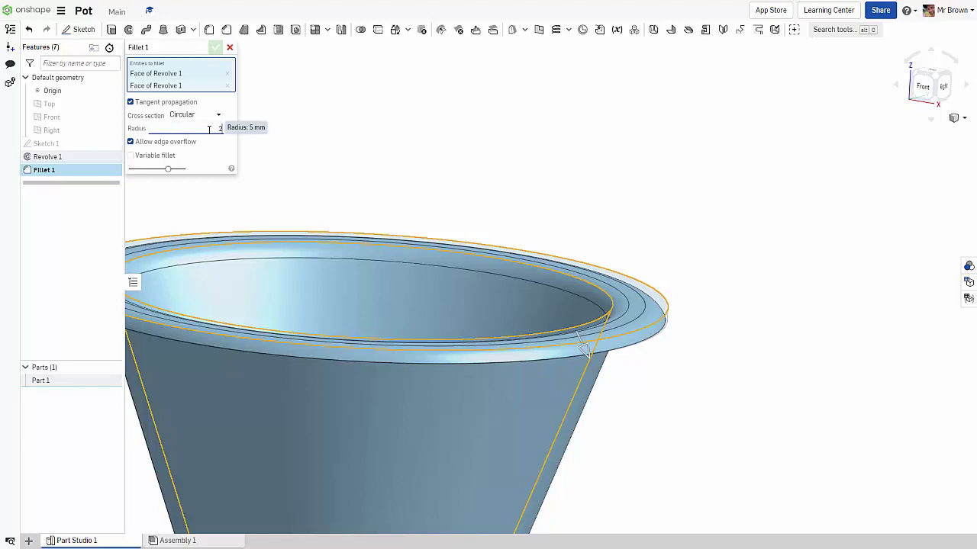
pyautogui.moveTo(661, 395); pyautogui.dragTo(722, 403, button='right')
pyautogui.scroll(-3, 691, 388)
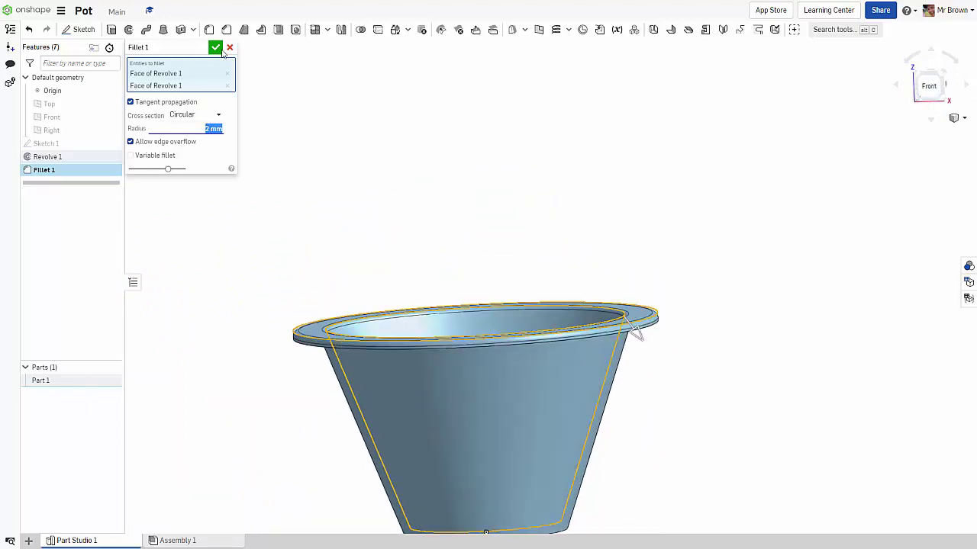
pyautogui.click(218, 48)
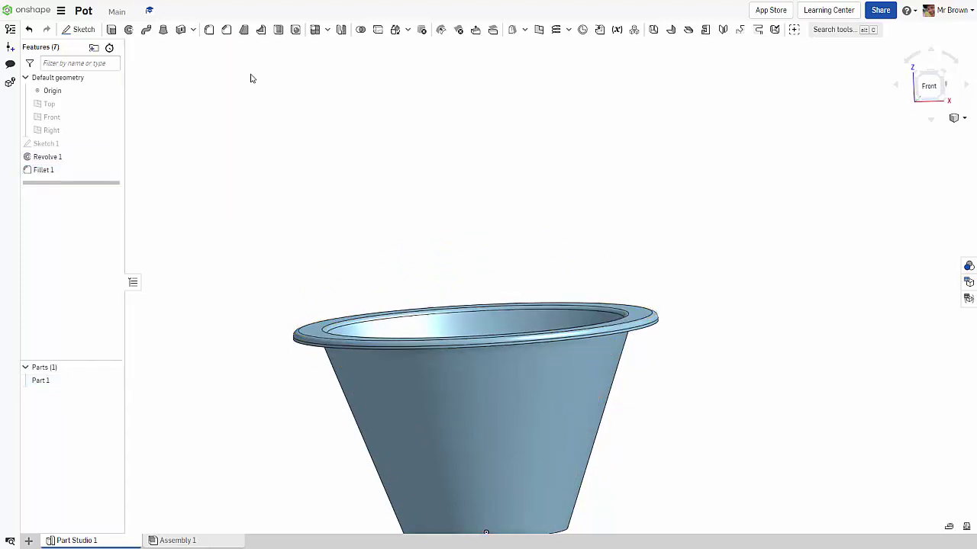
# Step: Start Fillet 2 on the rim's lower outer edge with a 1 mm radius
pyautogui.click(209, 30)
pyautogui.press('Up')
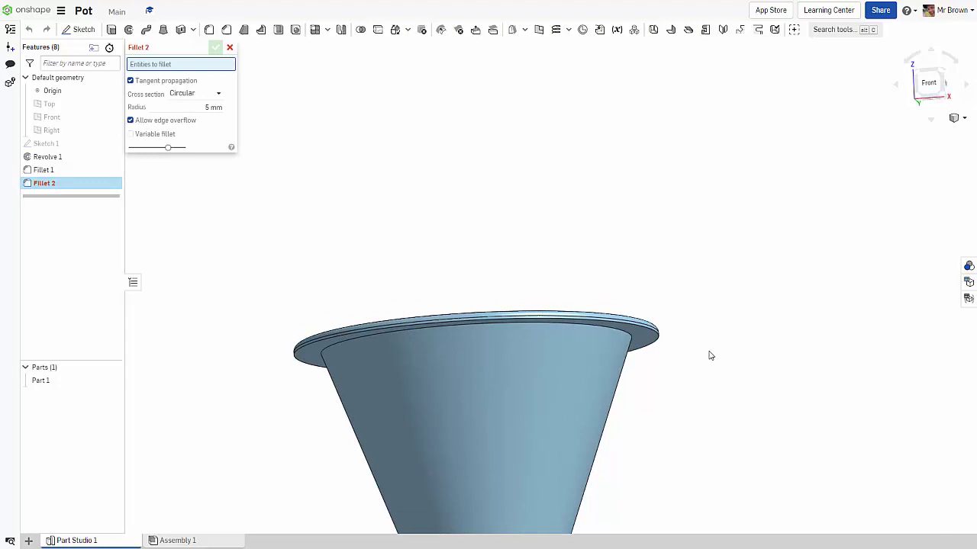
pyautogui.scroll(5, 663, 374)
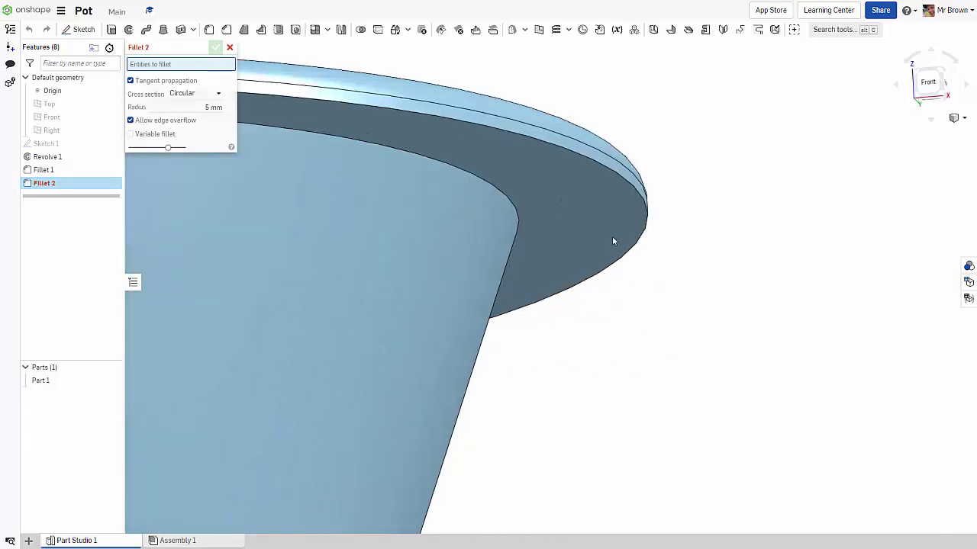
pyautogui.click(622, 183)
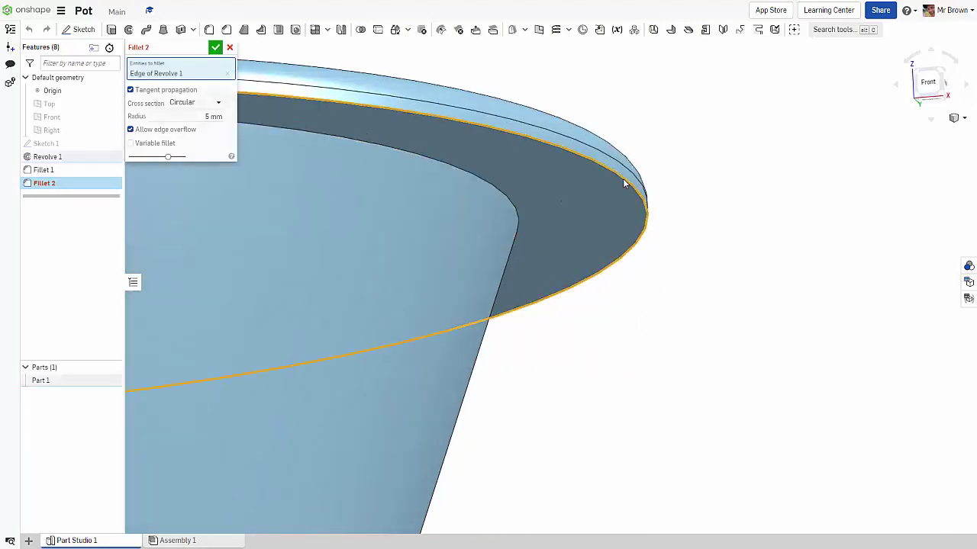
pyautogui.click(208, 116)
pyautogui.write('1')
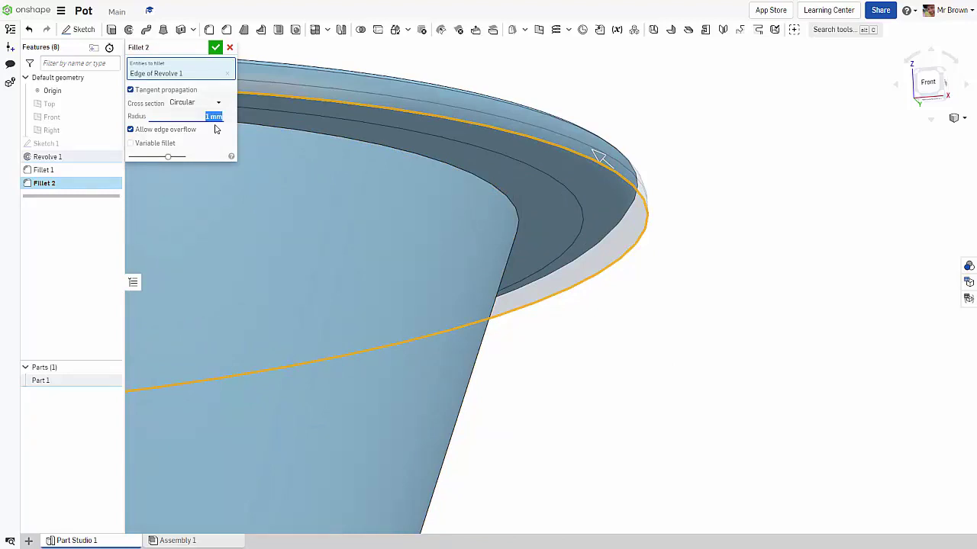
# Step: Try adding a rim face to Fillet 2, remove it again, and inspect the preview
pyautogui.click(387, 218)
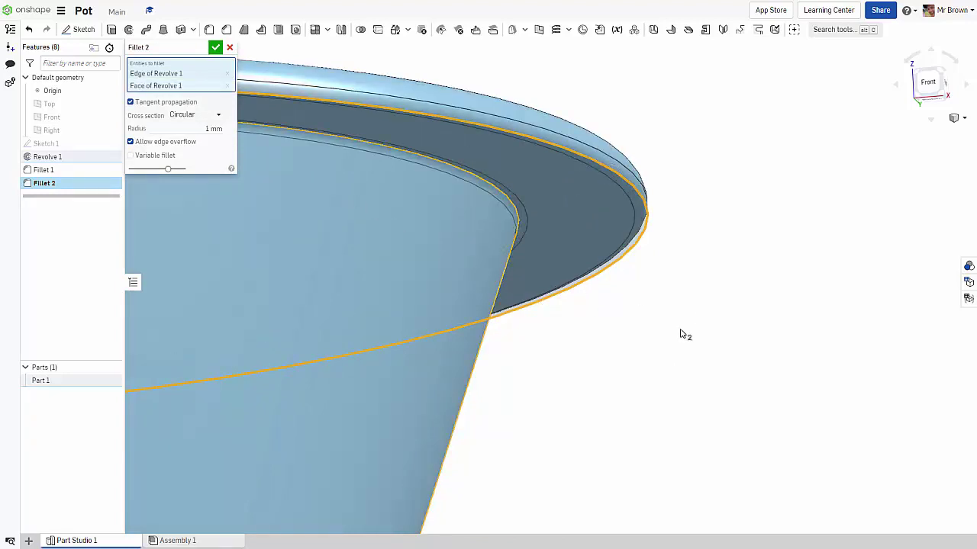
pyautogui.click(227, 86)
pyautogui.press('Up')
pyautogui.press('Up')
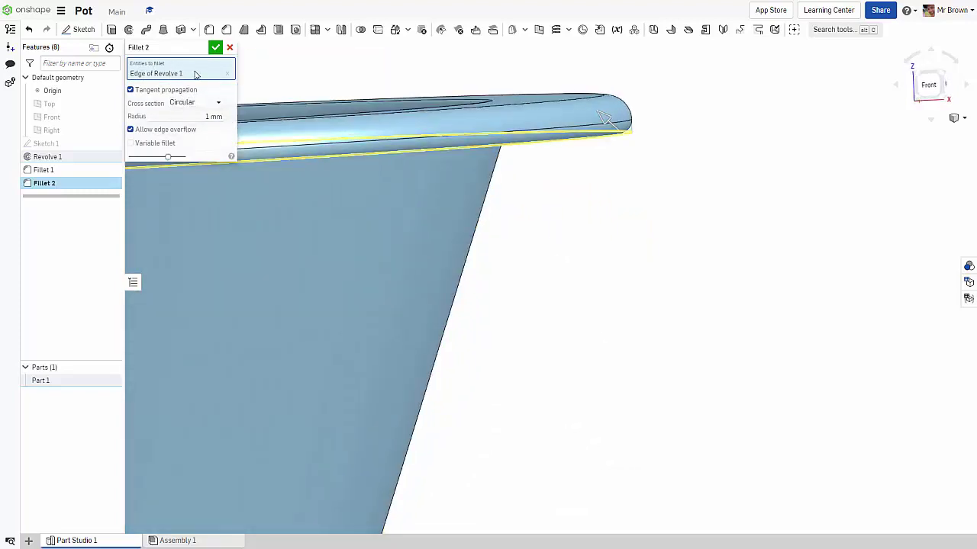
pyautogui.click(476, 242)
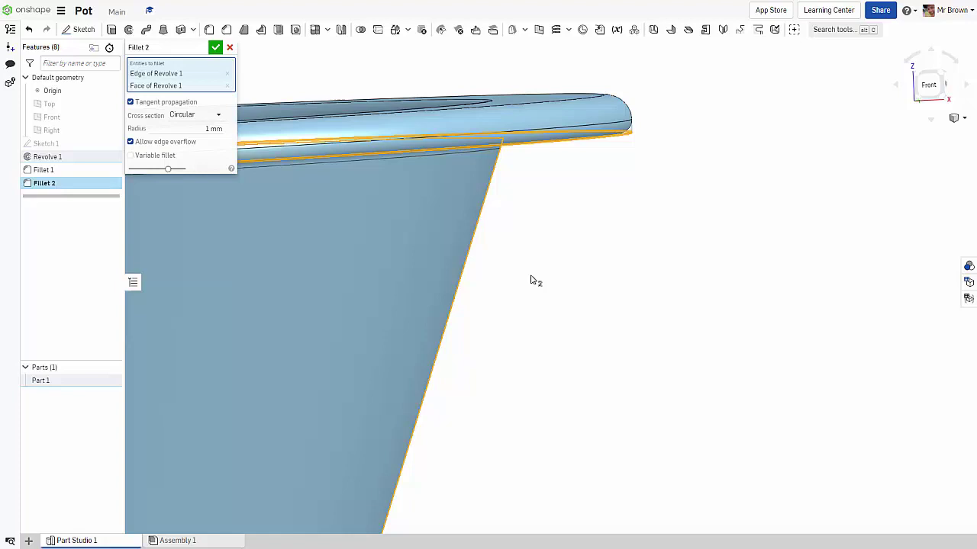
pyautogui.click(228, 86)
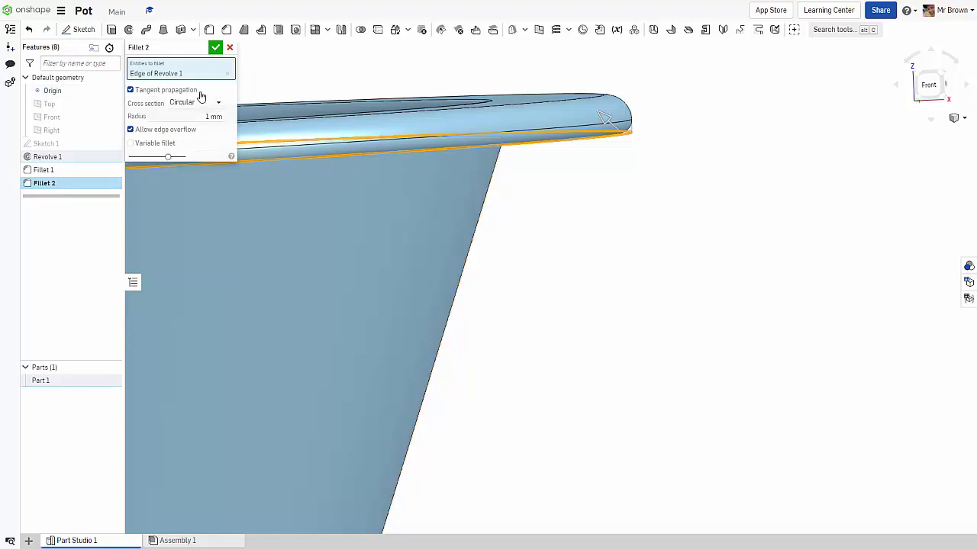
pyautogui.moveTo(565, 255)
pyautogui.mouseDown(button='right')
pyautogui.moveTo(571, 264)
pyautogui.moveTo(569, 236)
pyautogui.mouseUp(button='right')
pyautogui.scroll(-2, 569, 237)
pyautogui.moveTo(623, 270); pyautogui.dragTo(622, 294, button='right')
# Step: Apply the 1 mm rim fillet and turn the view to look at the pot from the bottom
pyautogui.click(215, 47)
pyautogui.moveTo(545, 220); pyautogui.dragTo(573, 129, button='right')
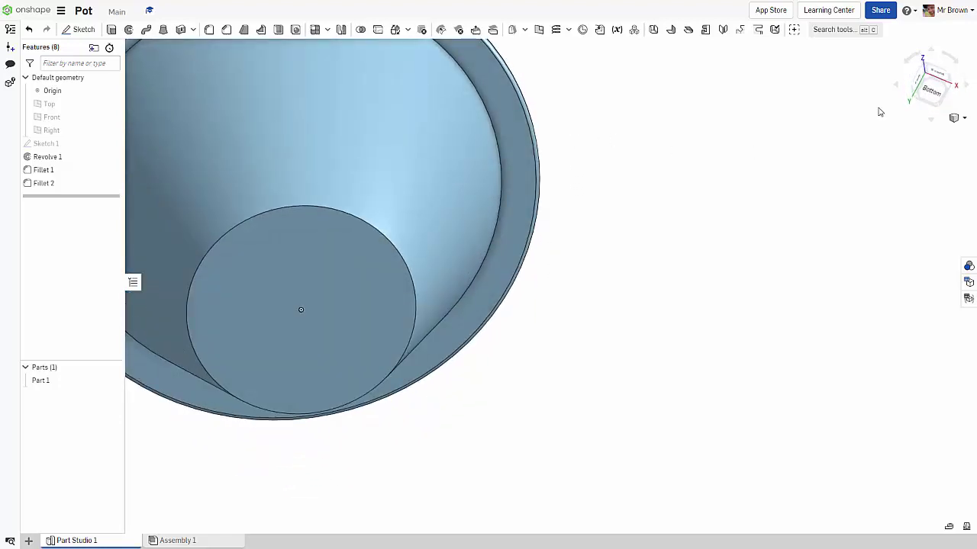
pyautogui.click(932, 88)
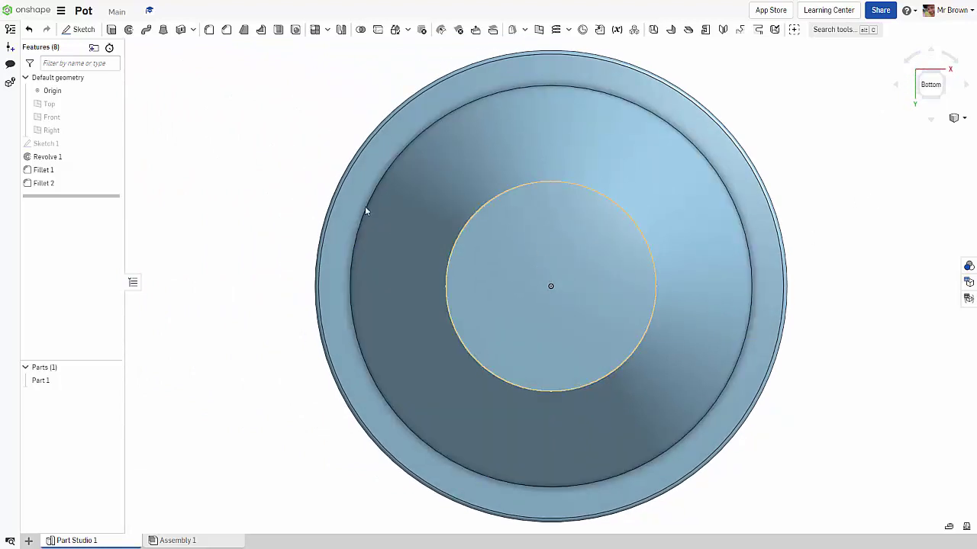
# Step: Start a sketch on the pot's bottom face with a line from the base edge to its centre
pyautogui.click(80, 30)
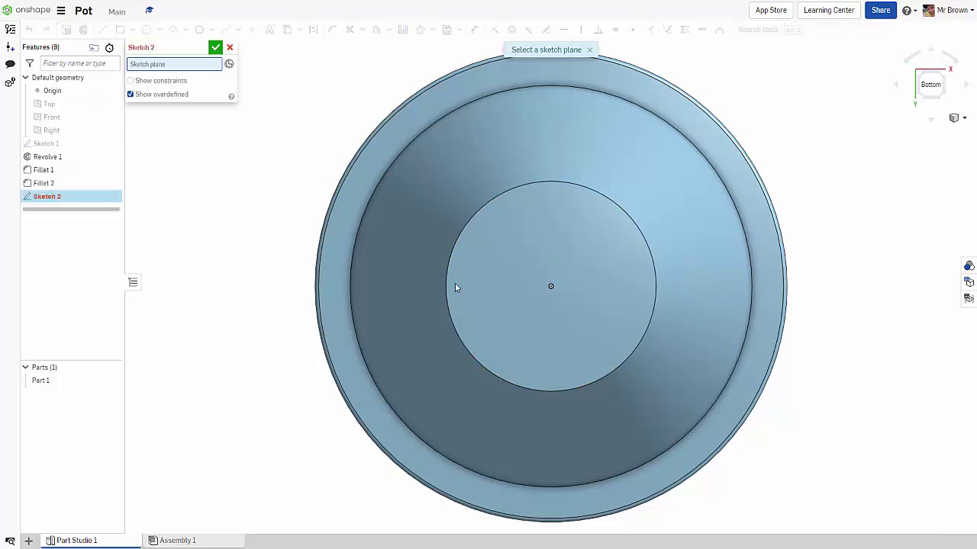
pyautogui.click(536, 241)
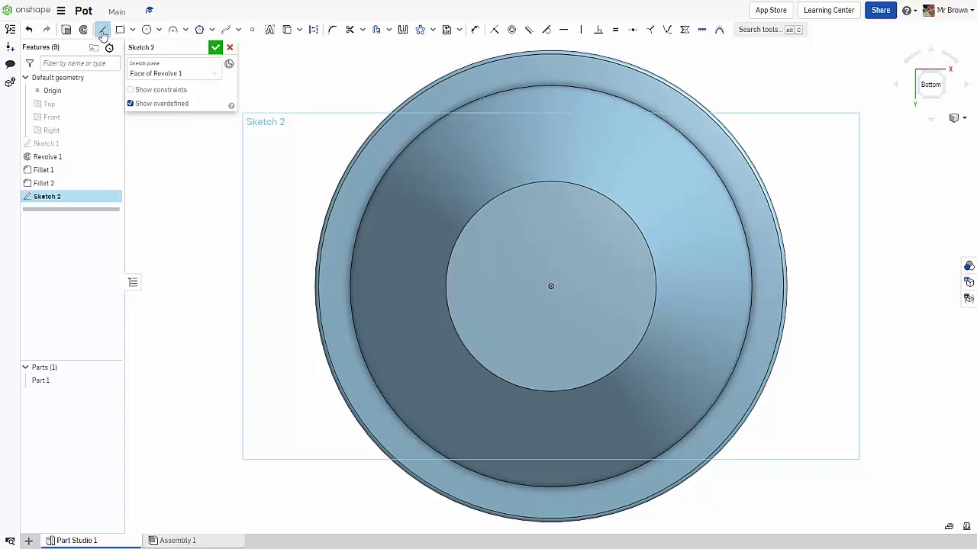
pyautogui.click(313, 32)
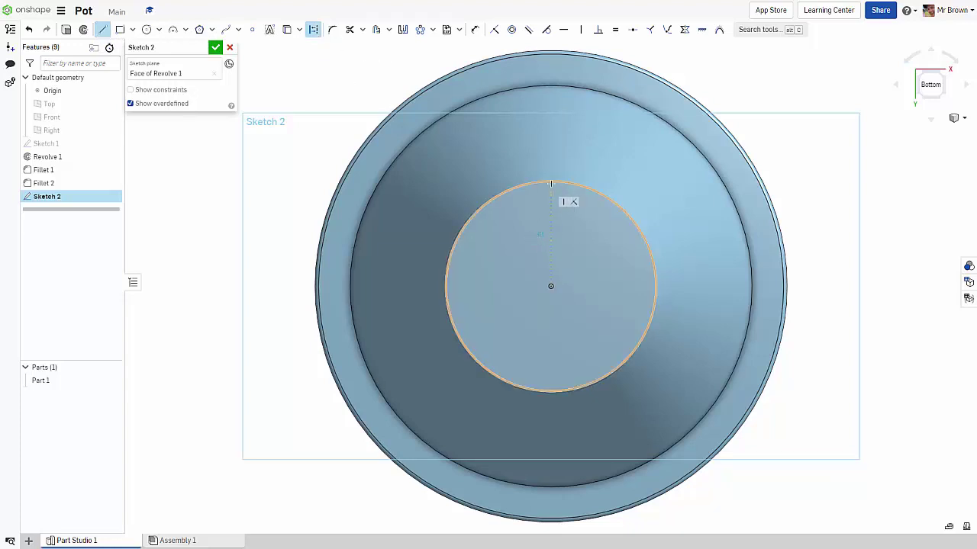
pyautogui.moveTo(551, 184); pyautogui.dragTo(550, 286)
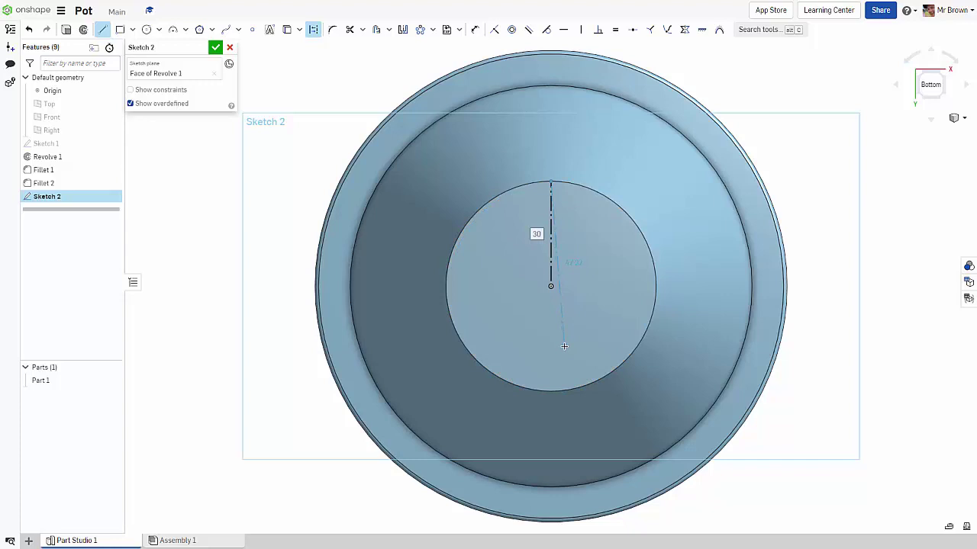
pyautogui.press('Escape')
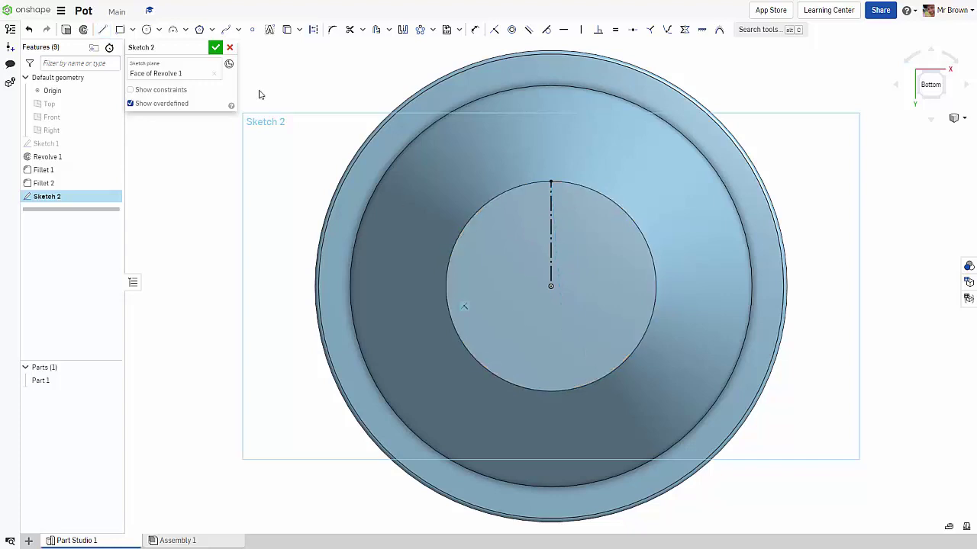
# Step: Draw a centre-point circle on the construction line and dimension it Ø4
pyautogui.click(146, 29)
pyautogui.scroll(5, 562, 239)
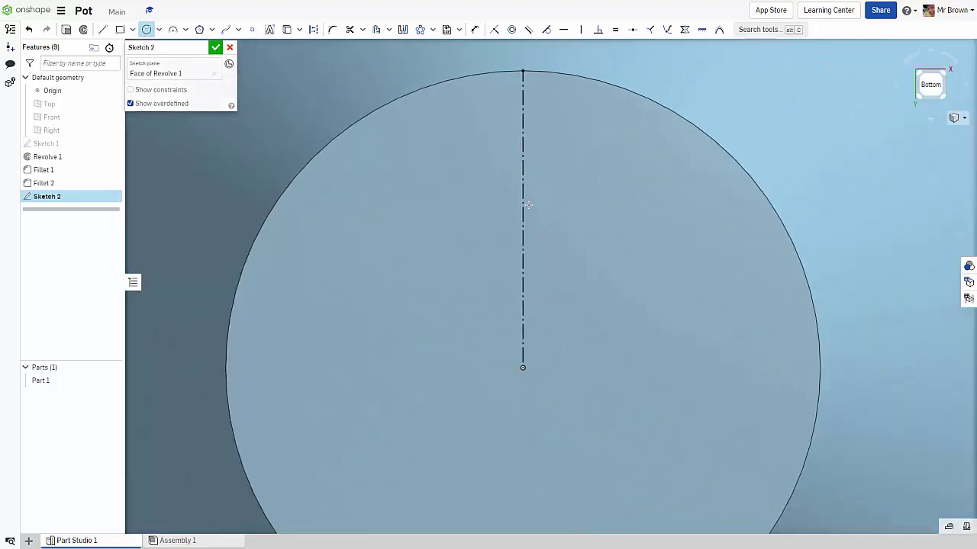
pyautogui.click(524, 195)
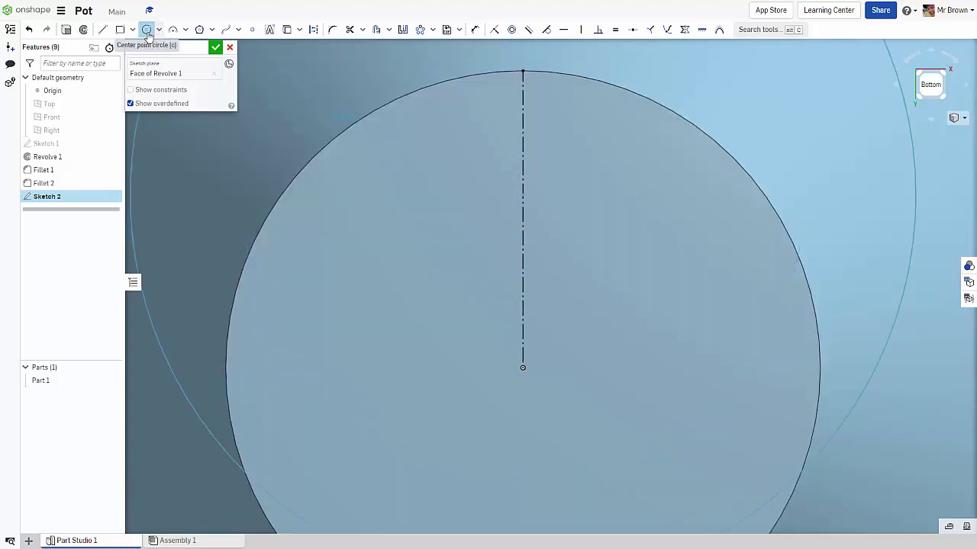
pyautogui.click(555, 196)
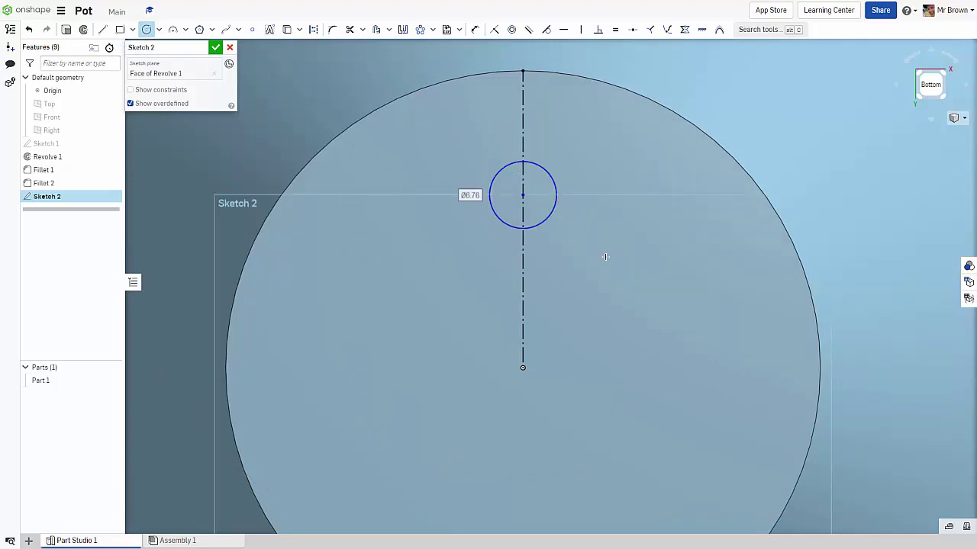
pyautogui.write('4')
pyautogui.press('Return')
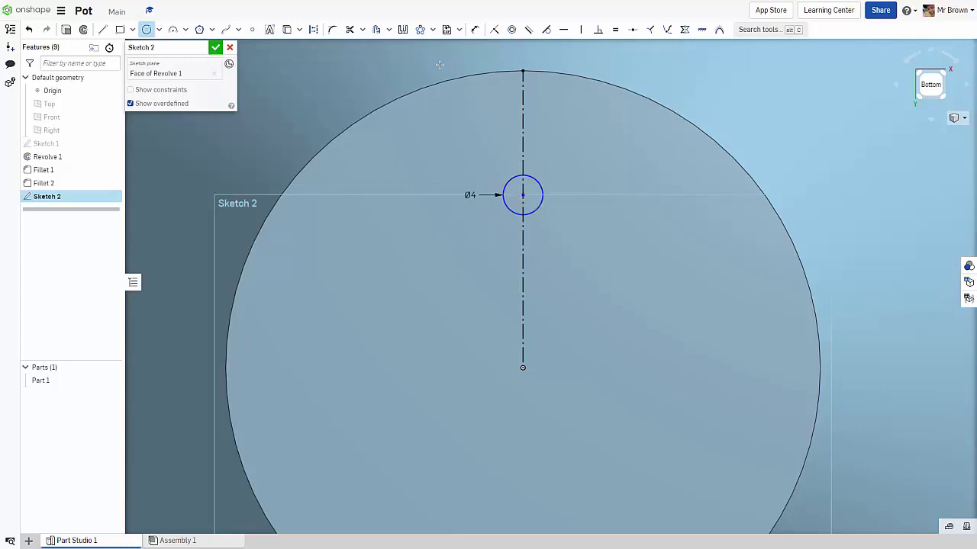
pyautogui.click(432, 30)
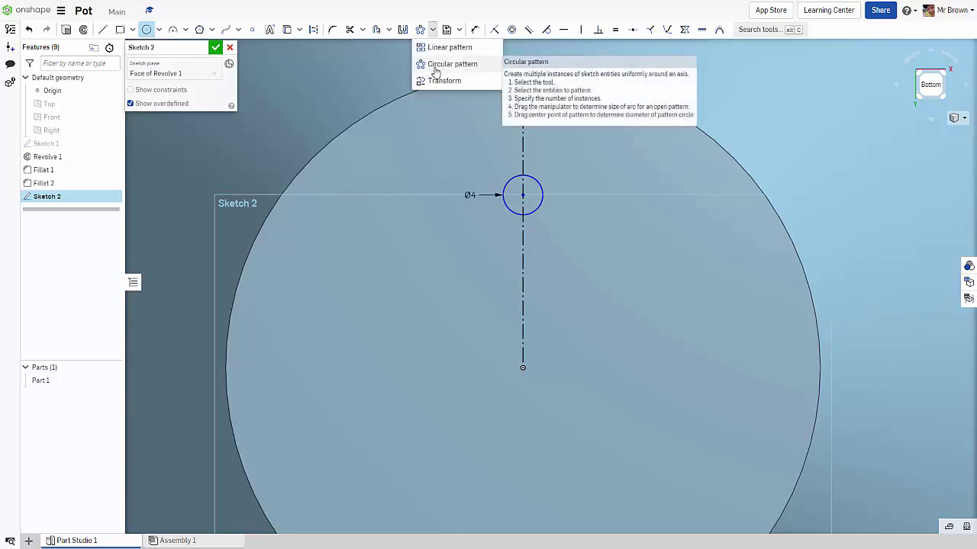
# Step: Circular-pattern the Ø4 hole circle into 5 instances spread over 288° around the base centre
pyautogui.click(435, 64)
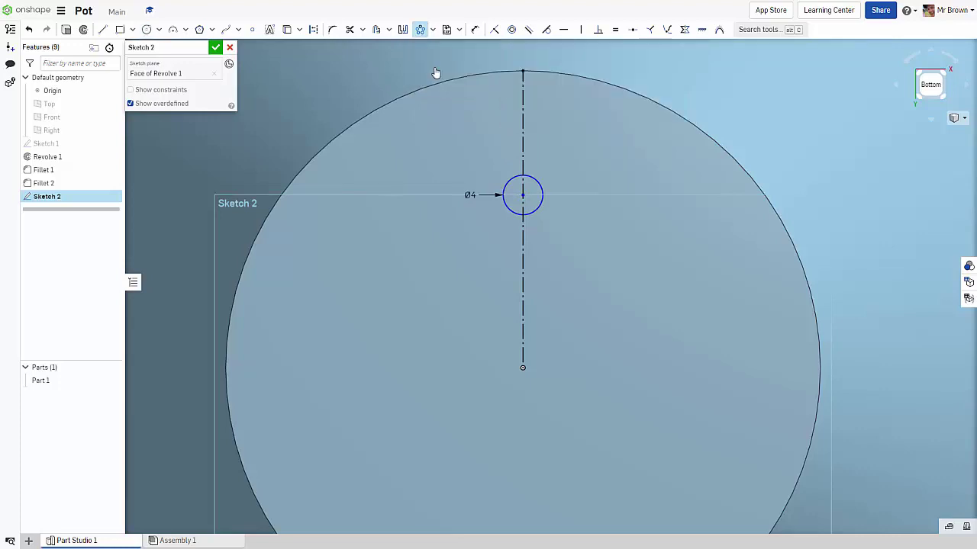
pyautogui.click(534, 185)
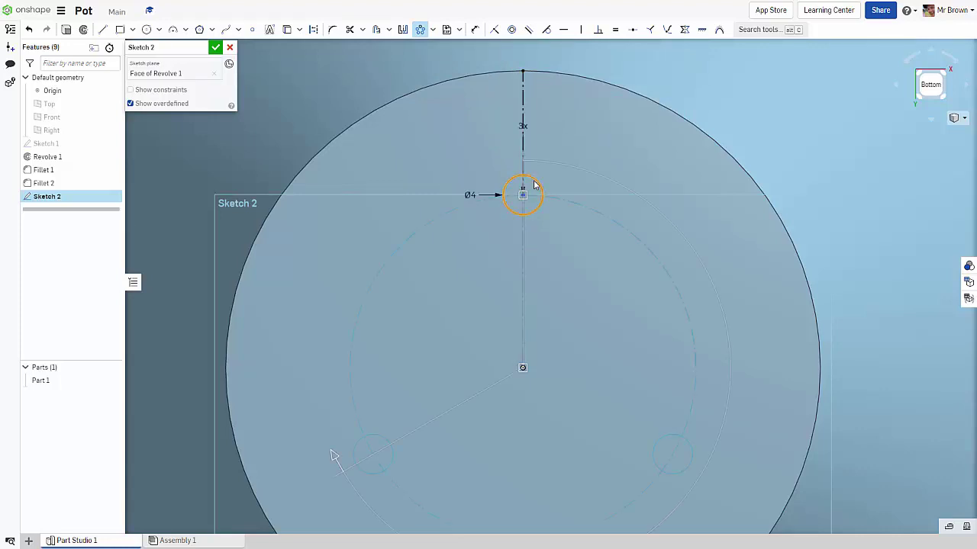
pyautogui.click(569, 211)
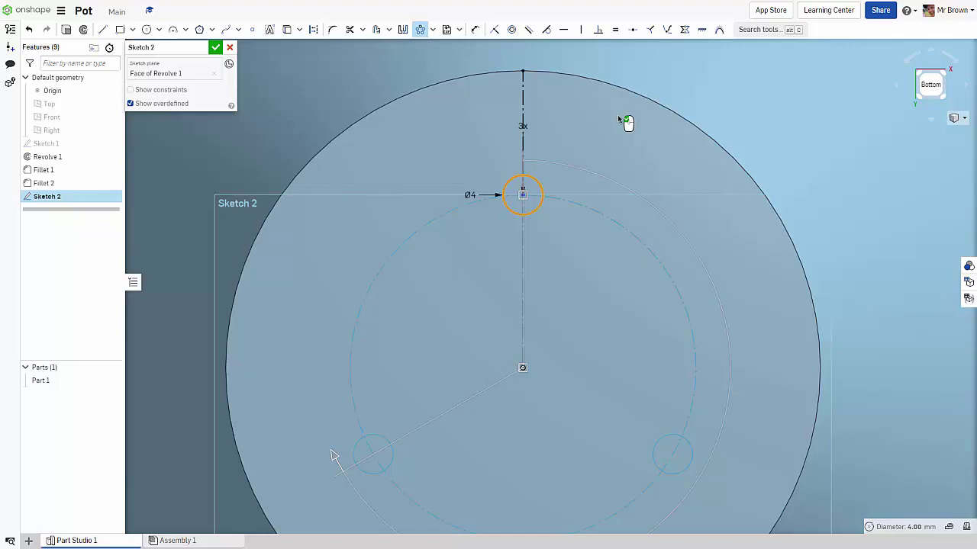
pyautogui.scroll(-2, 599, 126)
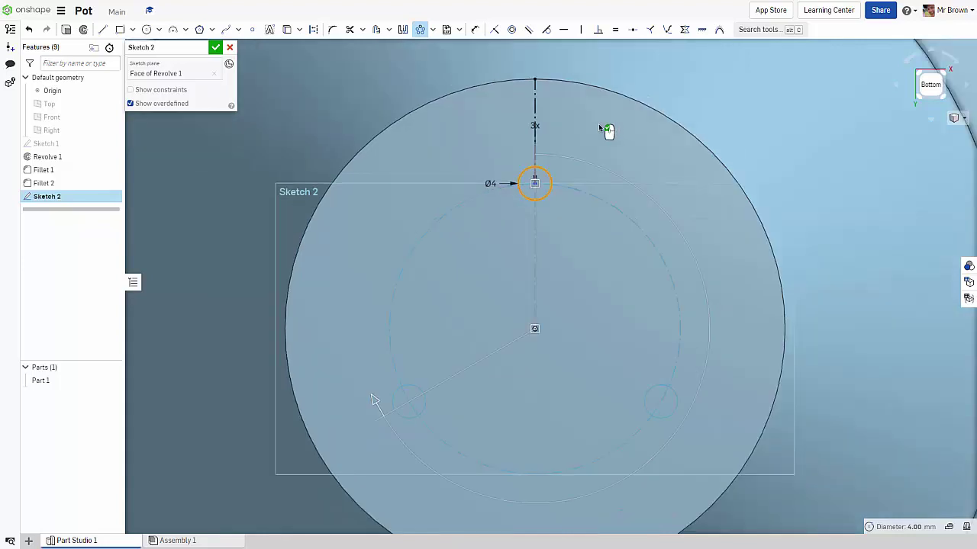
pyautogui.click(535, 127)
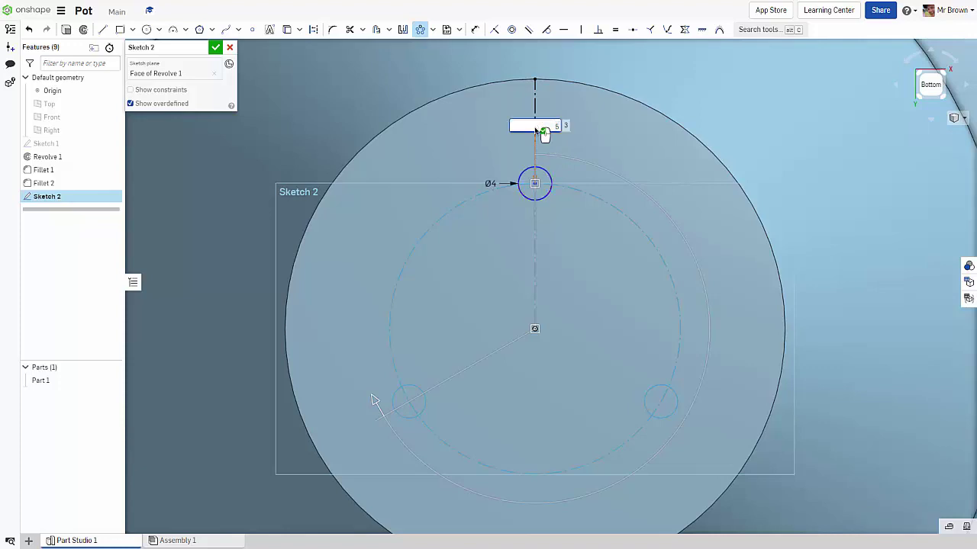
pyautogui.write('5')
pyautogui.press('Return')
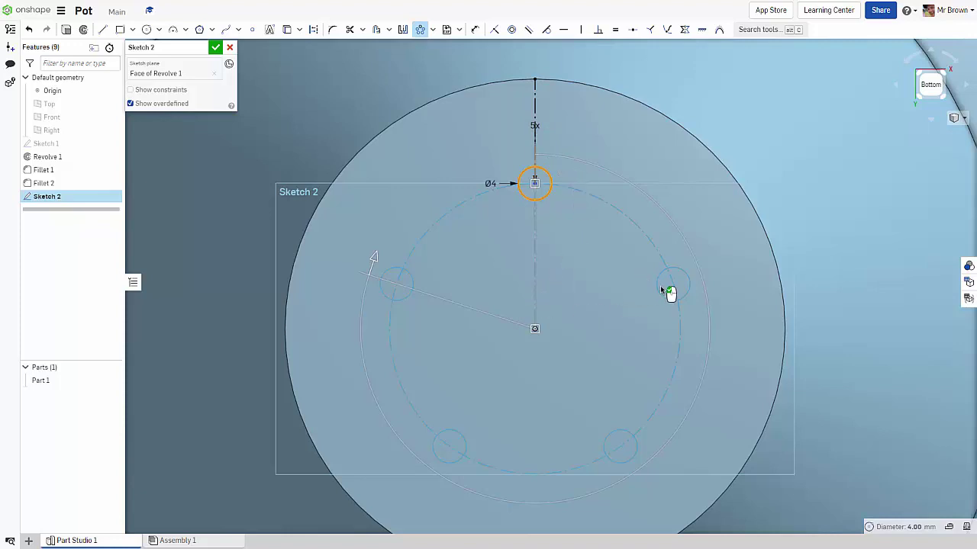
pyautogui.scroll(-2, 655, 364)
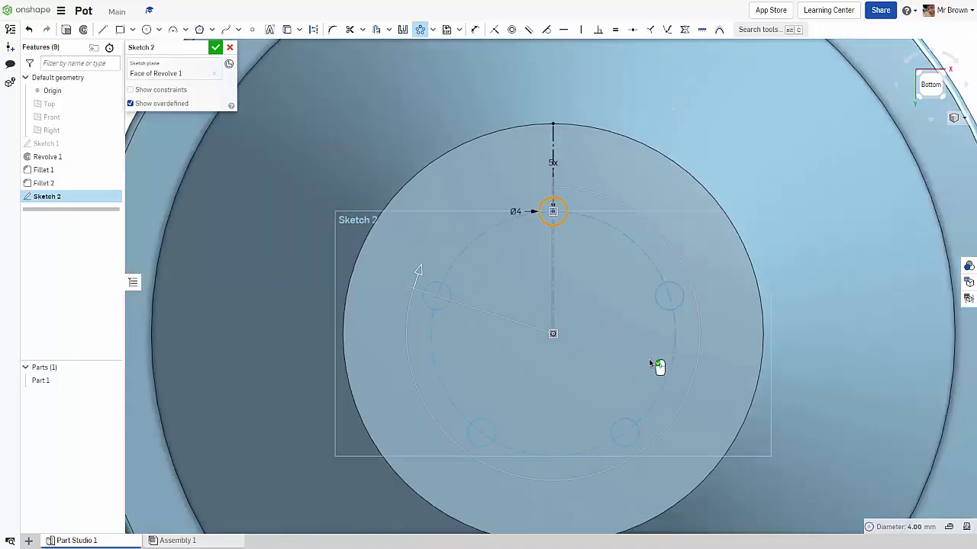
pyautogui.scroll(-2, 654, 362)
pyautogui.scroll(2, 651, 358)
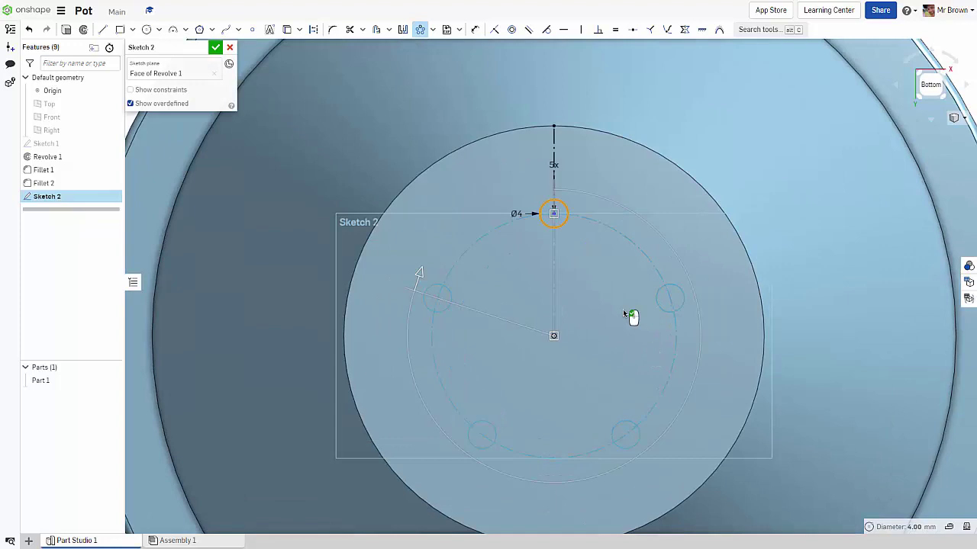
pyautogui.moveTo(418, 300); pyautogui.dragTo(422, 230)
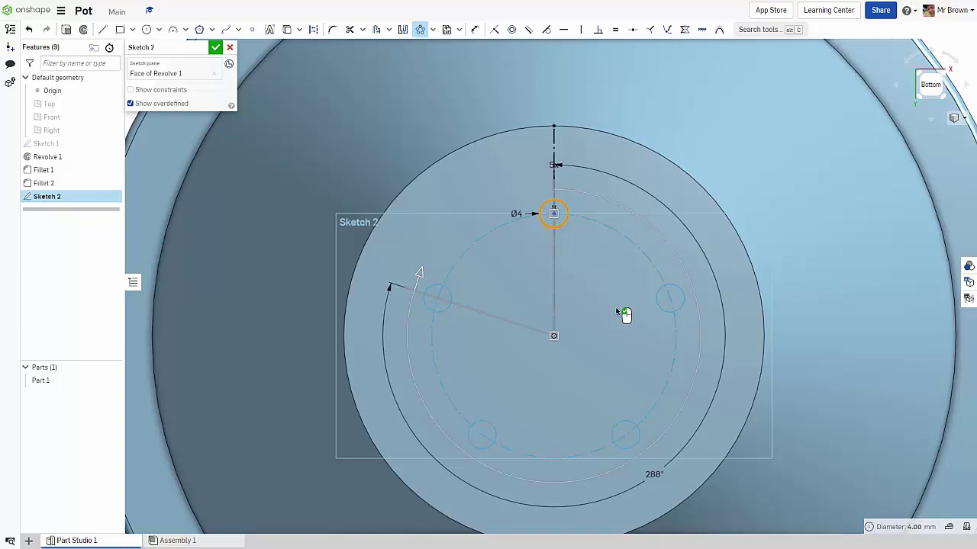
pyautogui.click(773, 117)
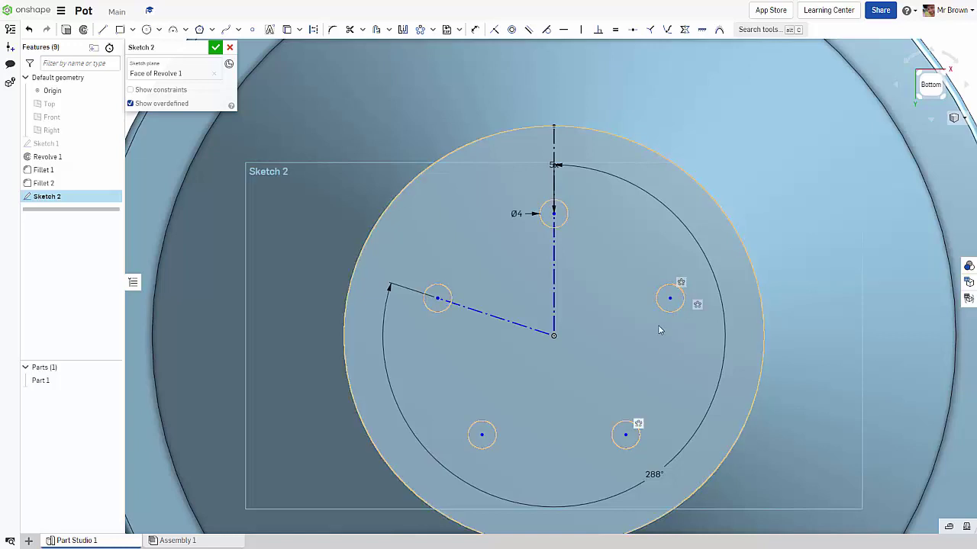
# Step: Turn the view normal to Sketch 2 on the pot's base
pyautogui.click(670, 298)
pyautogui.press('n')
pyautogui.scroll(-3, 630, 268)
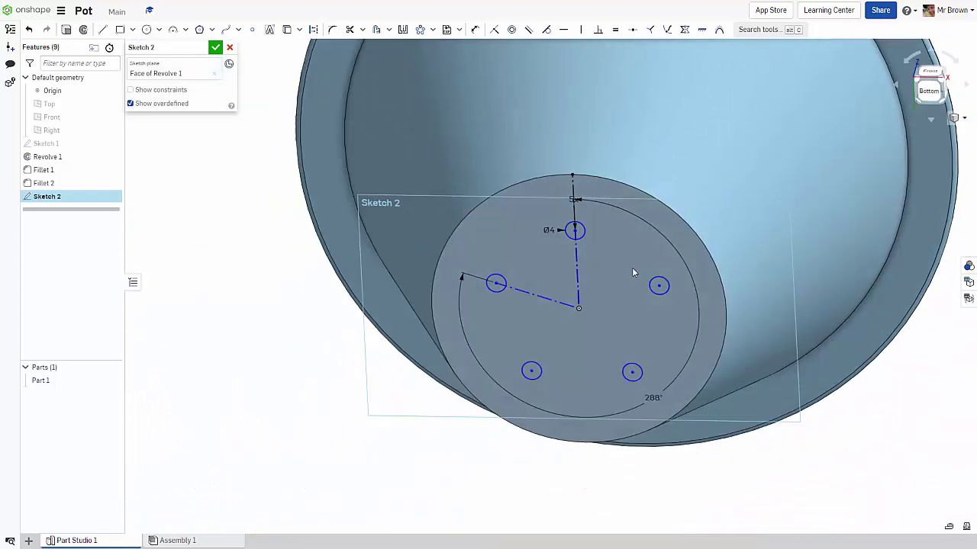
pyautogui.moveTo(633, 269)
pyautogui.mouseDown(button='right')
pyautogui.moveTo(634, 280)
pyautogui.moveTo(640, 264)
pyautogui.mouseUp(button='right')
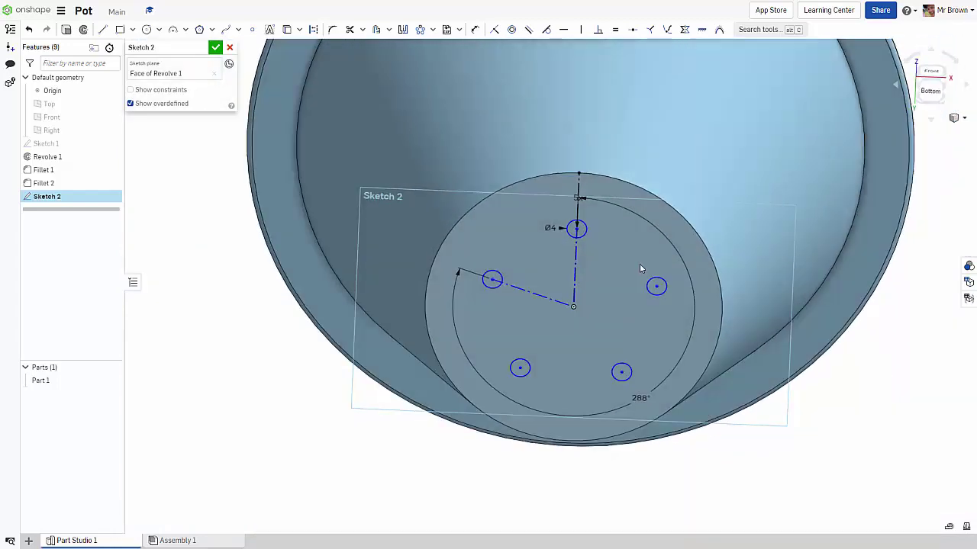
pyautogui.scroll(3, 633, 271)
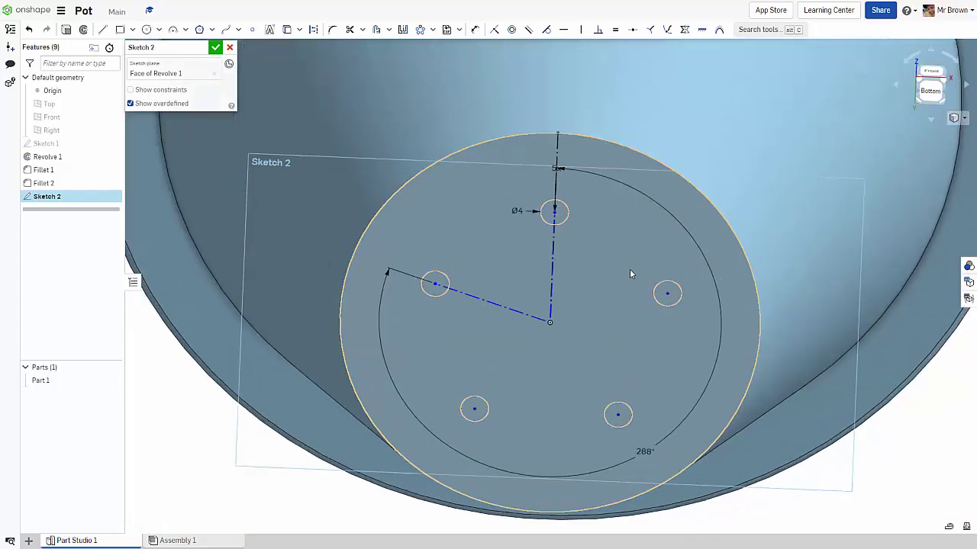
pyautogui.scroll(2, 614, 272)
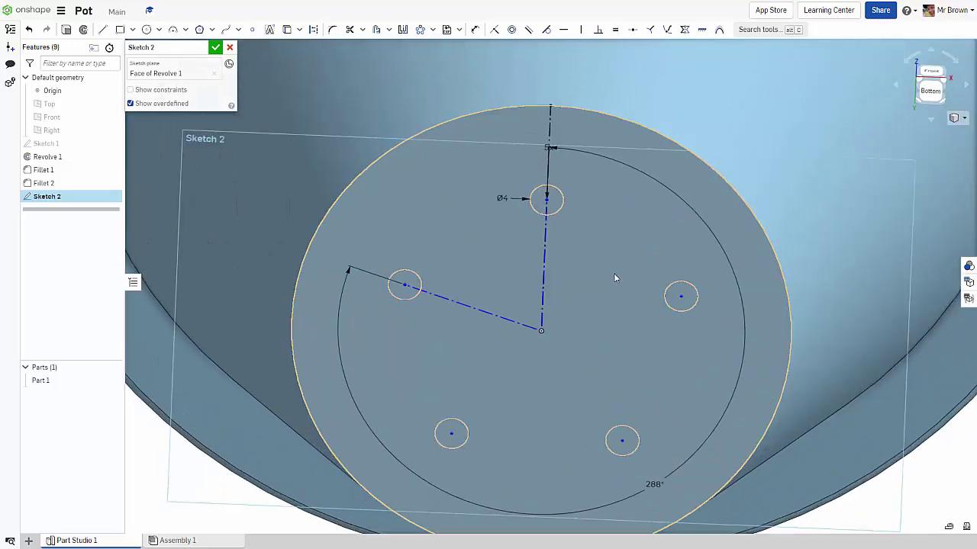
pyautogui.press('n')
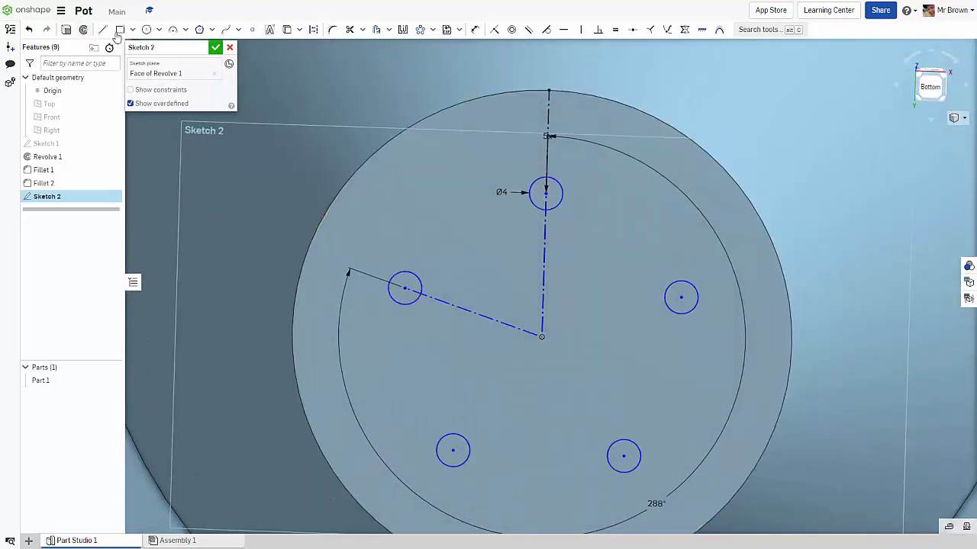
# Step: Dimension the construction line at 18, then undo it back to 17.45
pyautogui.click(474, 29)
pyautogui.click(543, 303)
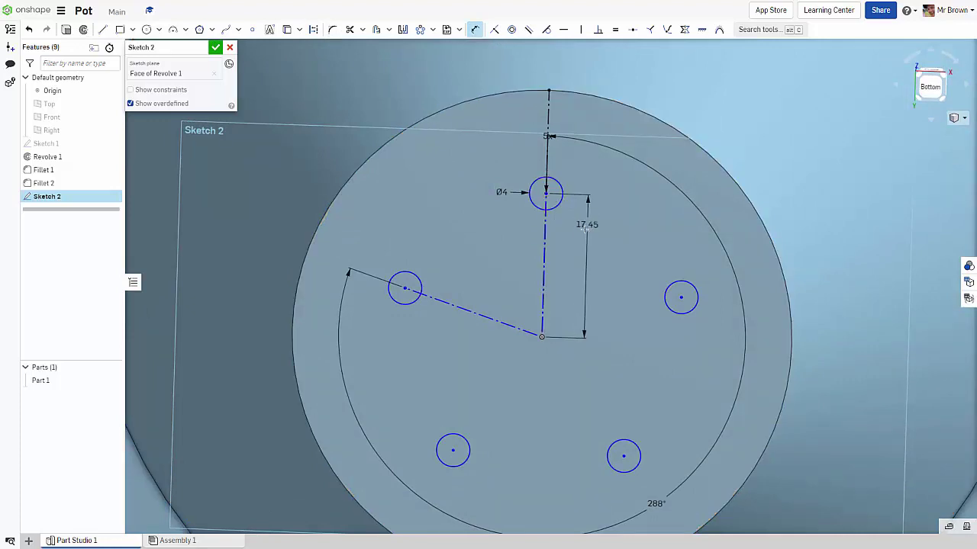
pyautogui.click(602, 230)
pyautogui.write('18')
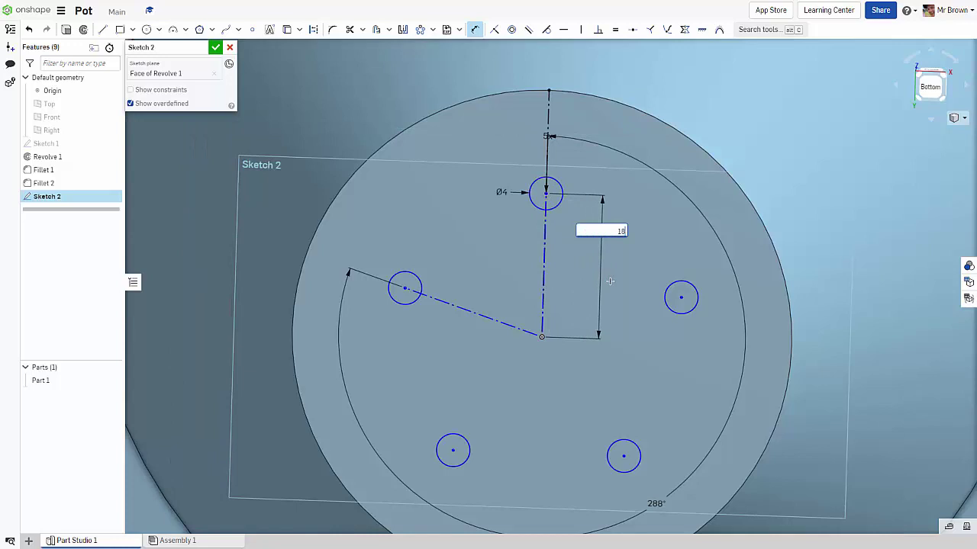
pyautogui.press('Return')
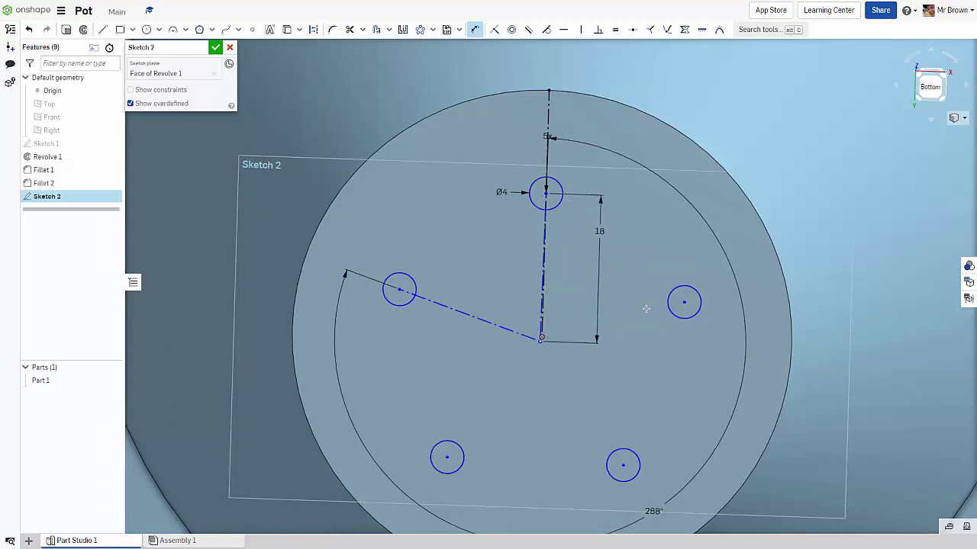
pyautogui.scroll(5, 576, 311)
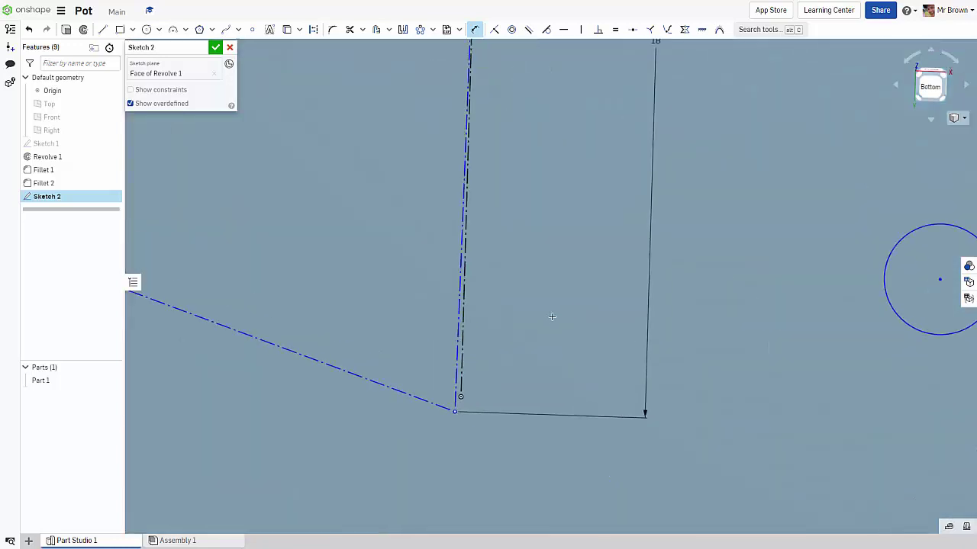
pyautogui.scroll(-5, 552, 316)
pyautogui.scroll(4, 575, 347)
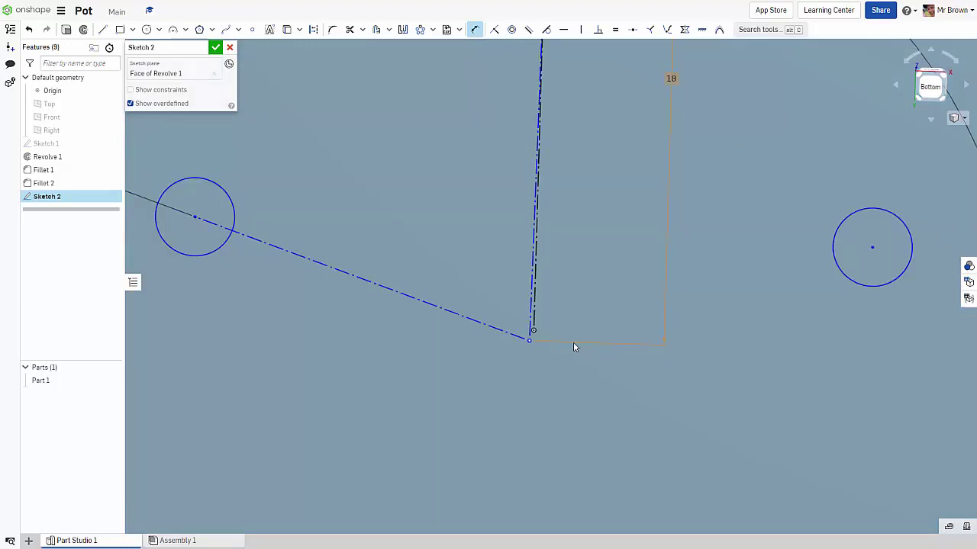
pyautogui.scroll(-3, 575, 348)
pyautogui.press('Escape')
pyautogui.hotkey('ctrl', 'z')
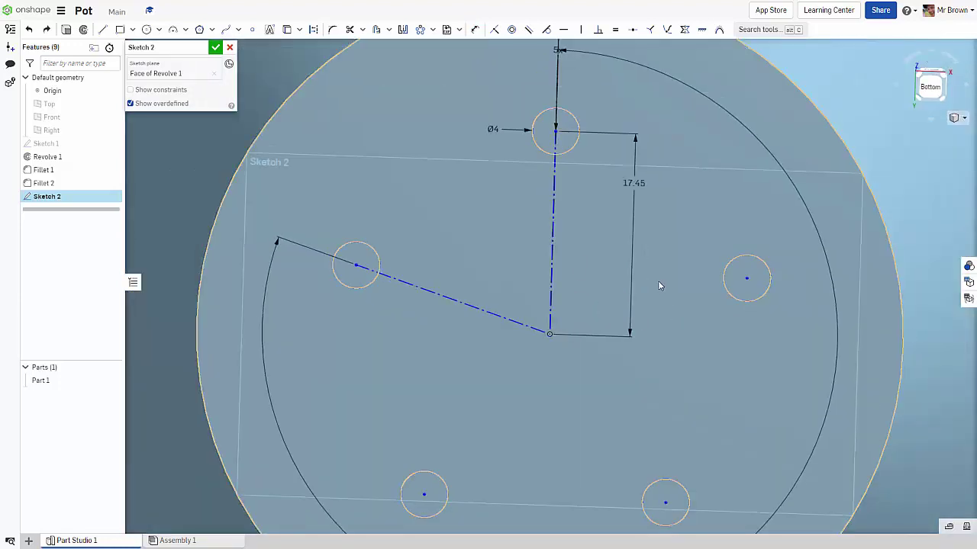
# Step: Undo back to the single Ø4 circle, removing the 17.45 dimension and the line's vertical constraint
pyautogui.scroll(-2, 669, 232)
pyautogui.rightClick(670, 243)
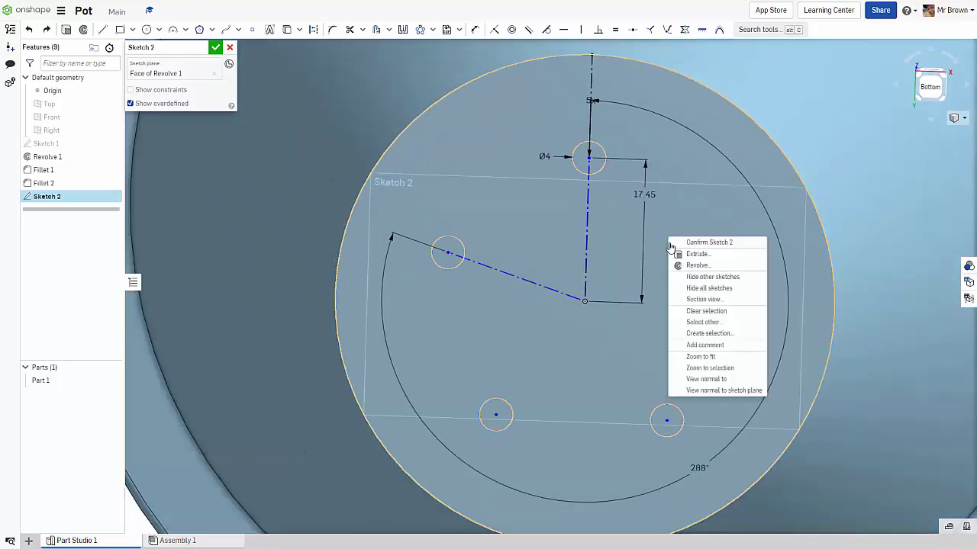
pyautogui.click(662, 213)
pyautogui.scroll(-3, 661, 216)
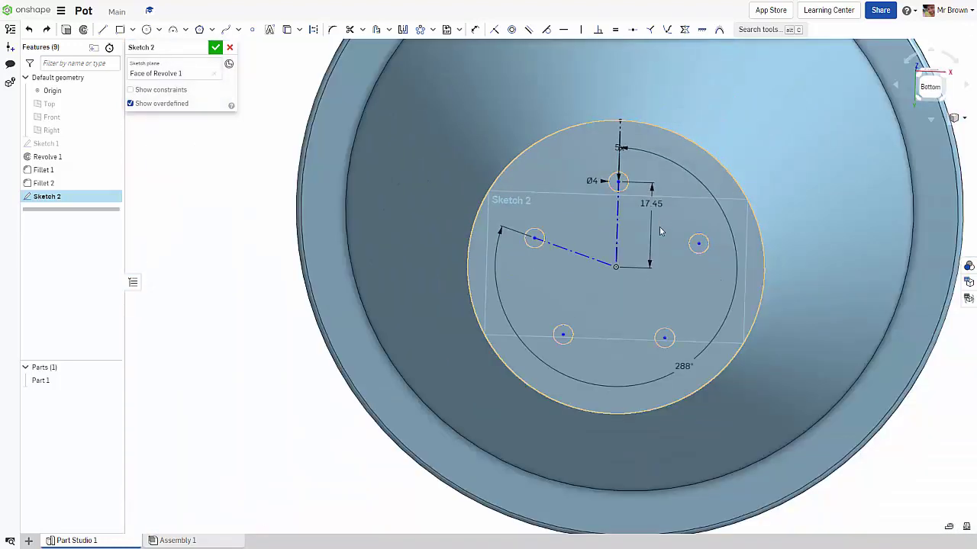
pyautogui.scroll(3, 659, 226)
pyautogui.scroll(-1, 639, 261)
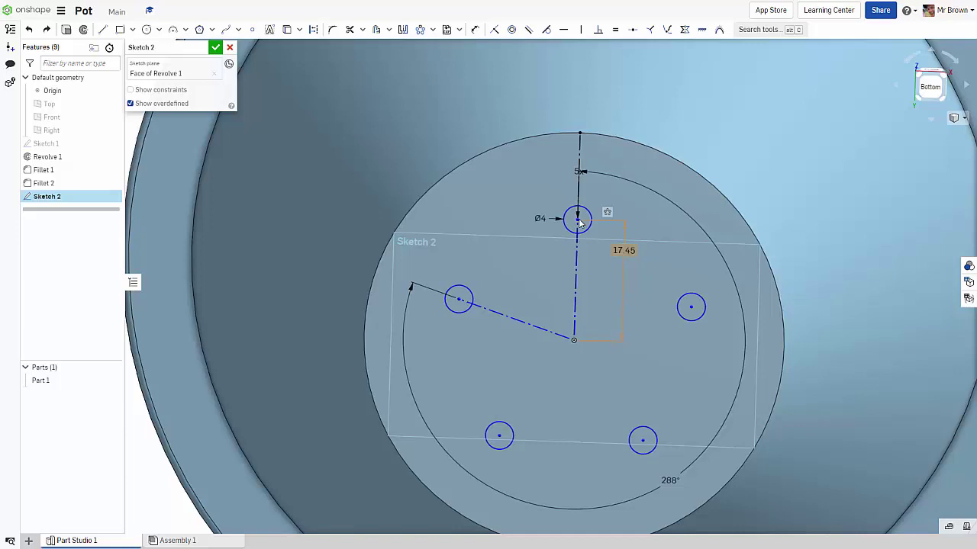
pyautogui.scroll(5, 614, 180)
pyautogui.scroll(1, 549, 487)
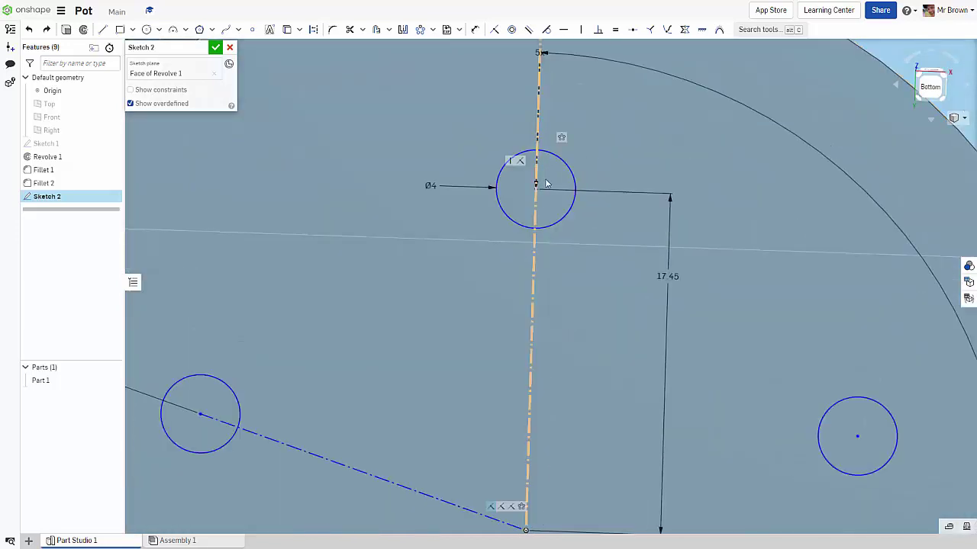
pyautogui.scroll(-3, 626, 97)
pyautogui.moveTo(625, 114); pyautogui.dragTo(601, 218, button='middle')
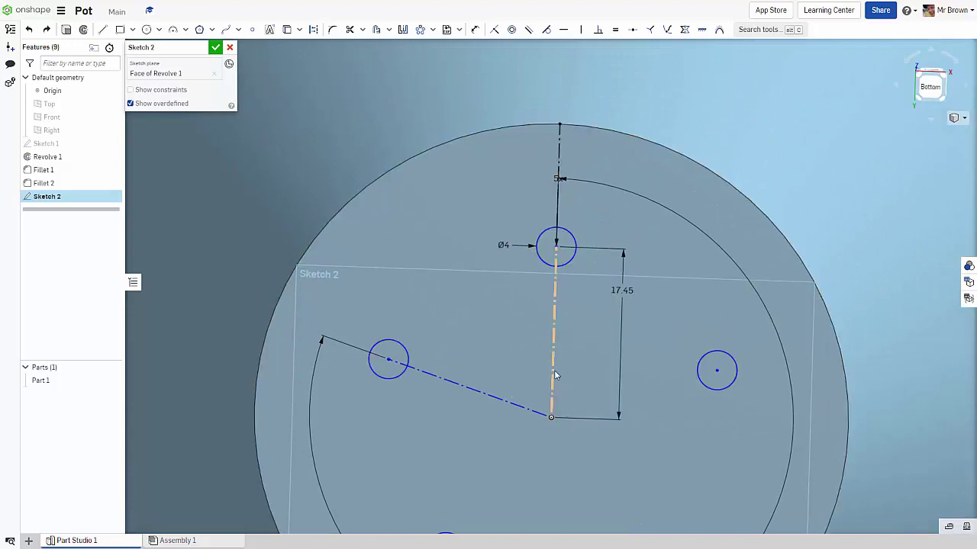
pyautogui.scroll(-1, 568, 378)
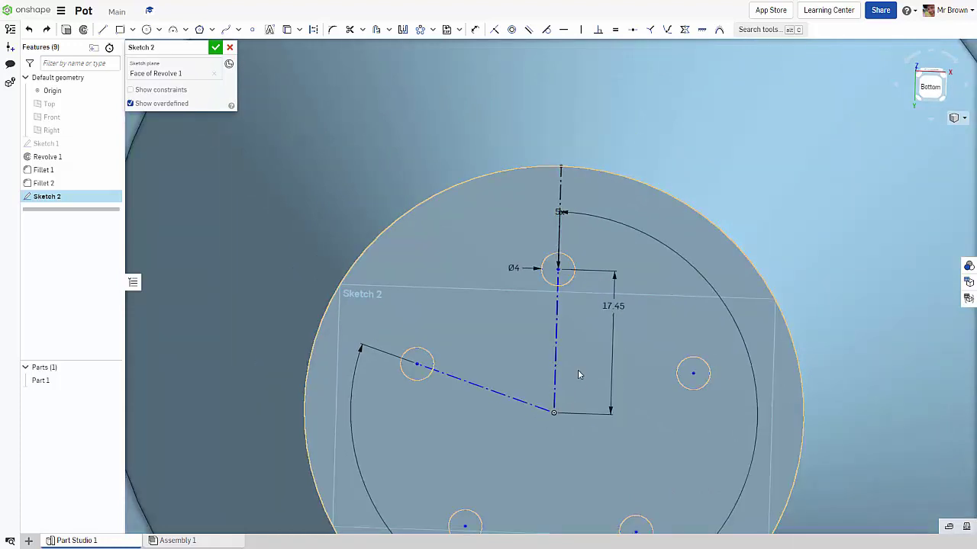
pyautogui.moveTo(578, 370); pyautogui.dragTo(596, 331, button='middle')
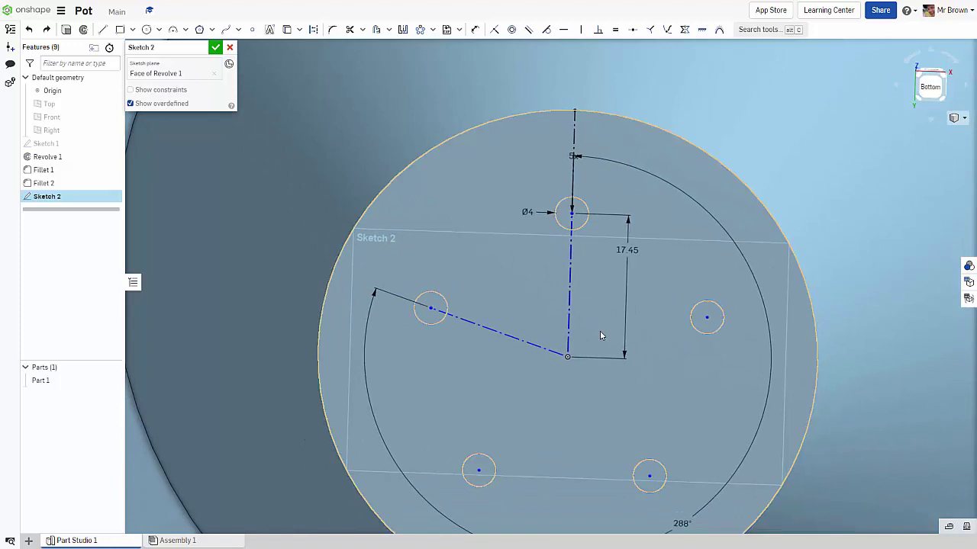
pyautogui.hotkey('ctrl', 'z')
pyautogui.hotkey('ctrl', 'z')
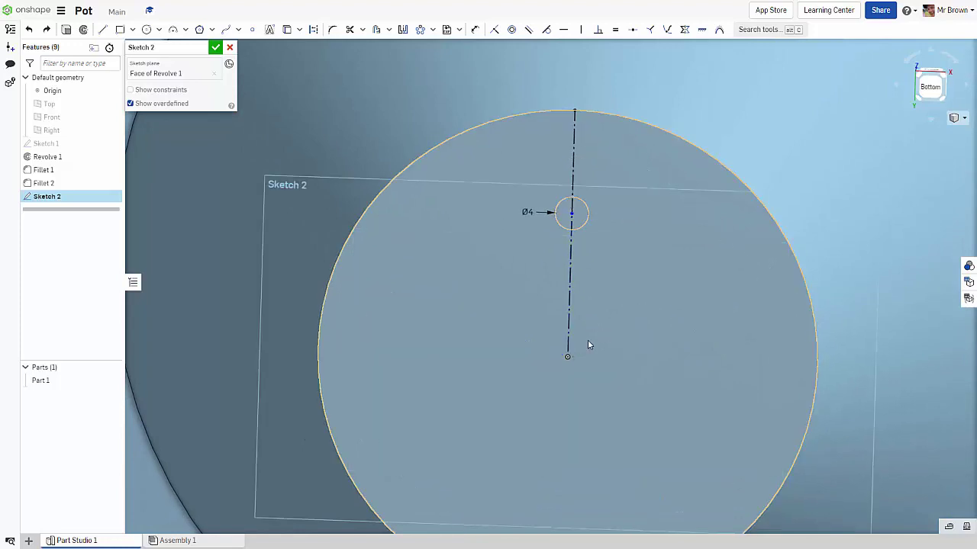
pyautogui.click(28, 31)
# Step: Add a distance dimension from the base centre to the hole's centre
pyautogui.press('u')
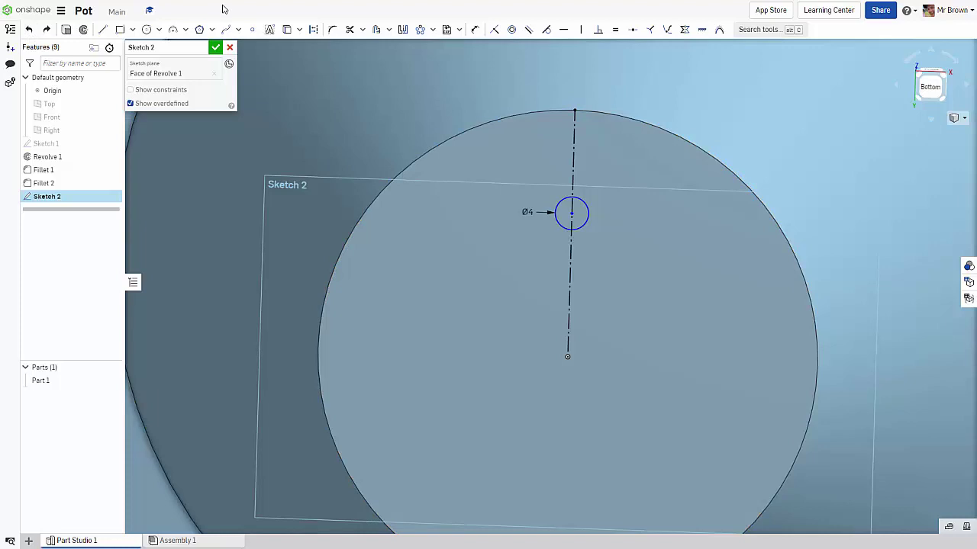
pyautogui.click(569, 356)
pyautogui.click(573, 214)
pyautogui.click(612, 223)
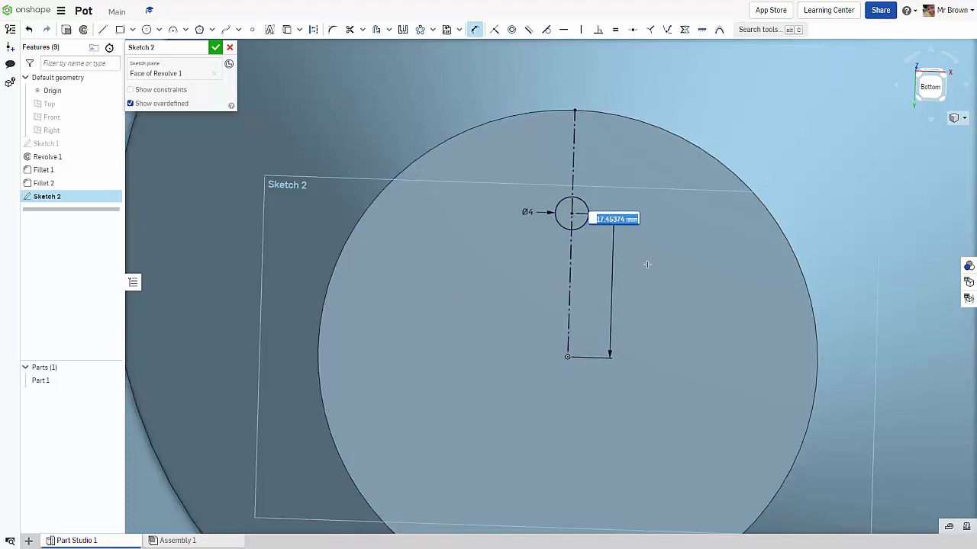
pyautogui.press('Return')
# Step: Set the hole's distance from the base centre to 18
pyautogui.write('18')
pyautogui.press('Return')
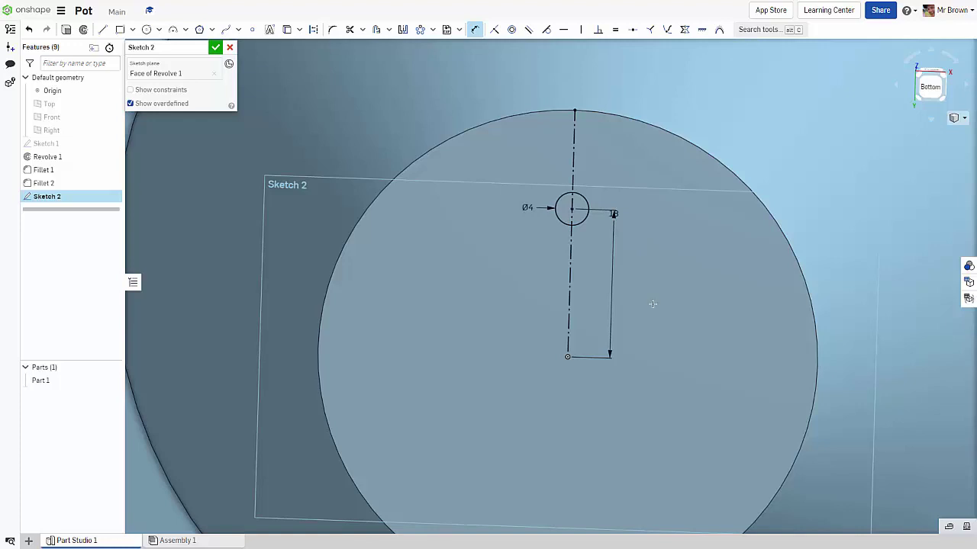
pyautogui.press('Escape')
# Step: Circular-pattern the Ø4 hole into 5 copies around the base centre
pyautogui.click(421, 29)
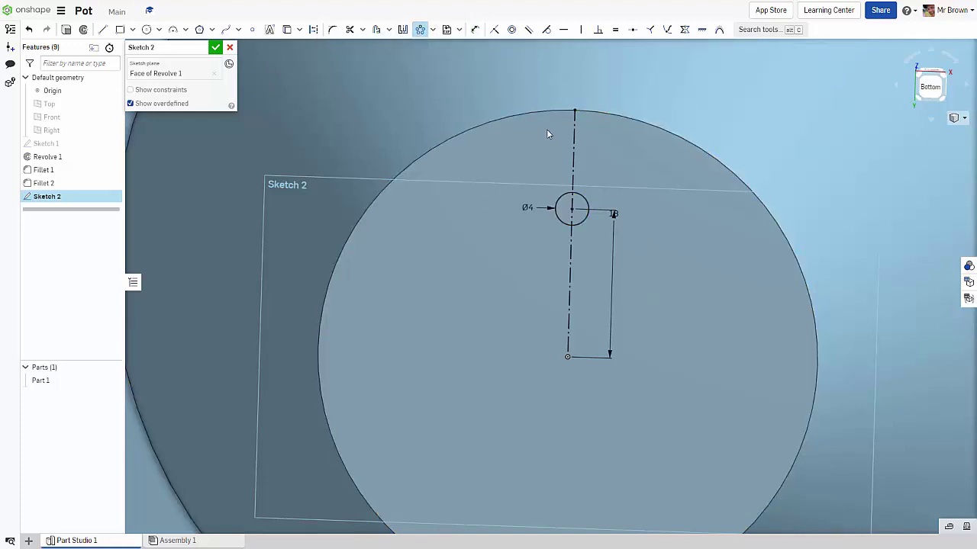
pyautogui.click(585, 220)
pyautogui.click(567, 356)
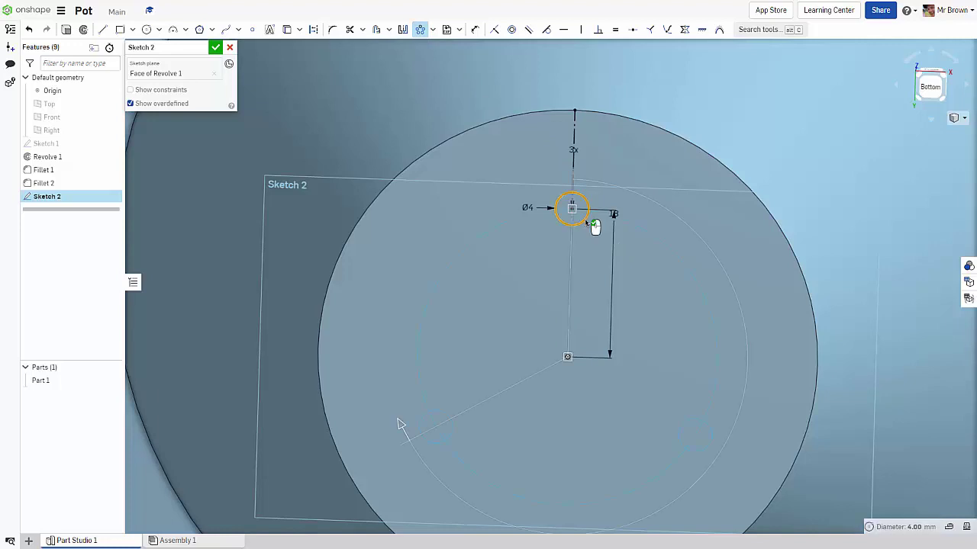
pyautogui.click(573, 149)
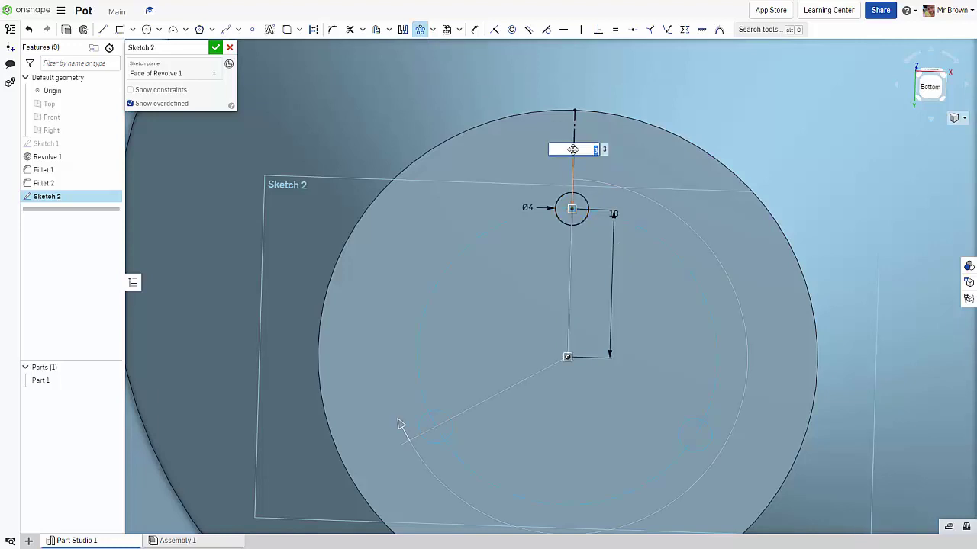
pyautogui.press('Return')
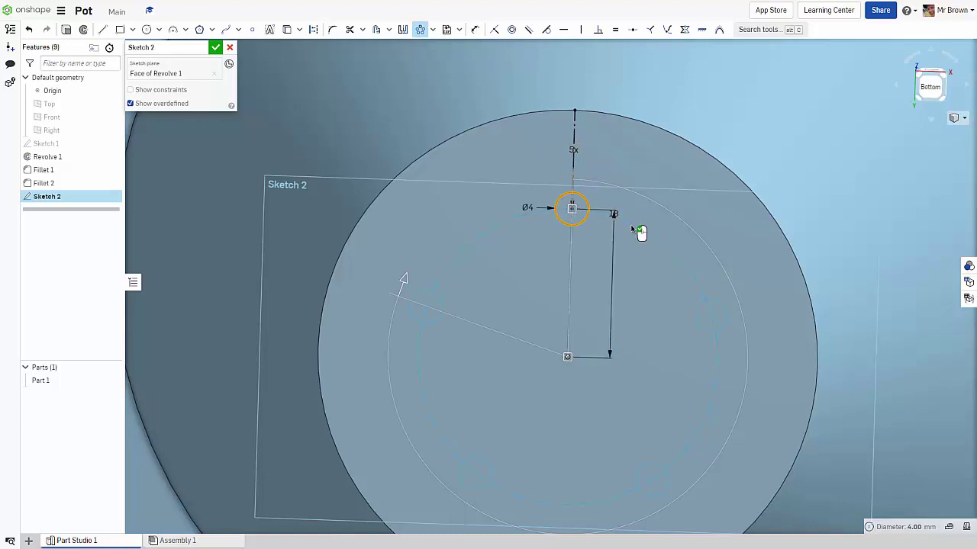
pyautogui.click(760, 123)
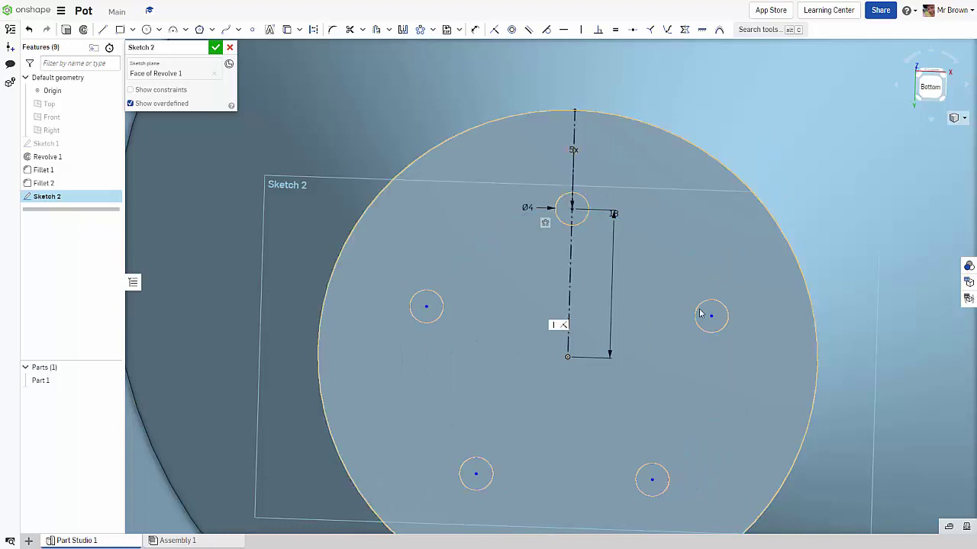
# Step: Select the right-hand hole and the large base region, then clear the selection
pyautogui.click(727, 326)
pyautogui.scroll(-3, 722, 339)
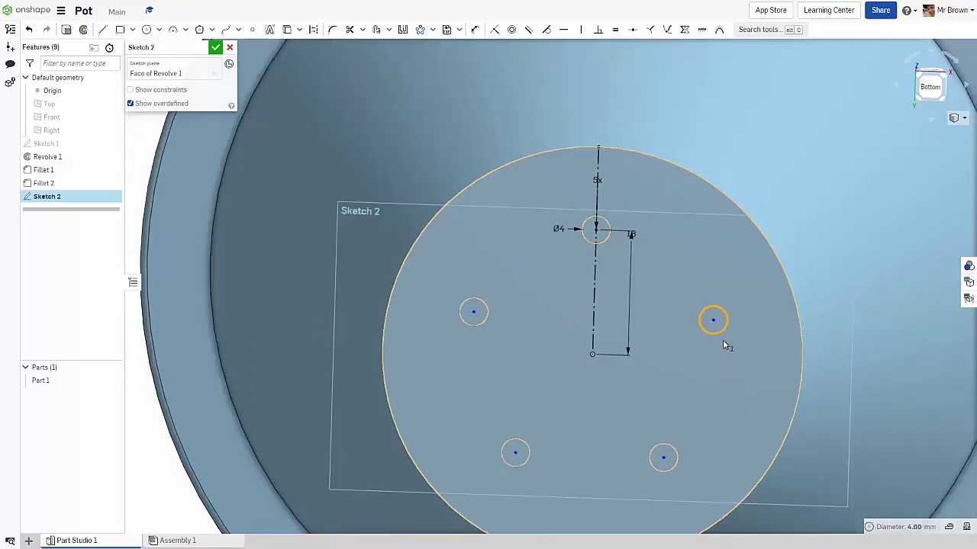
pyautogui.scroll(5, 702, 370)
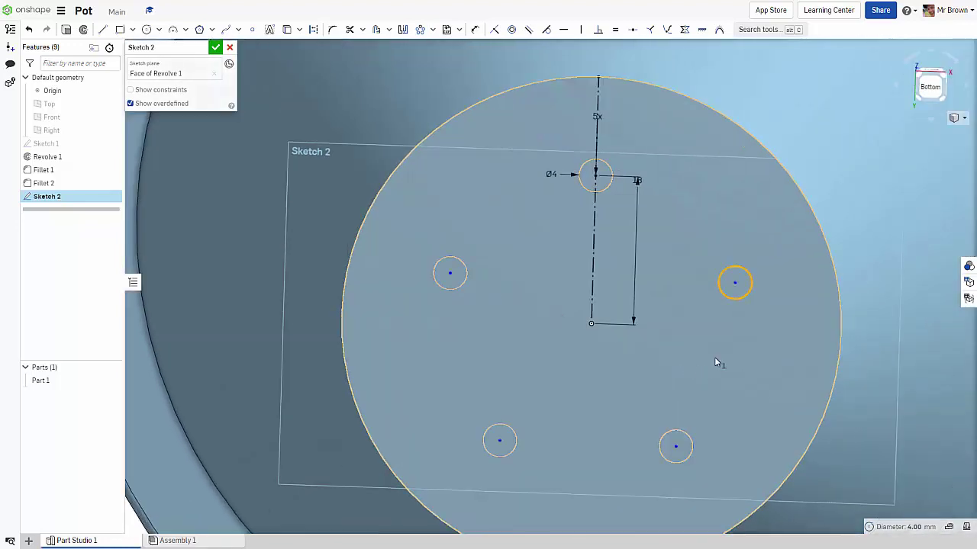
pyautogui.click(716, 362)
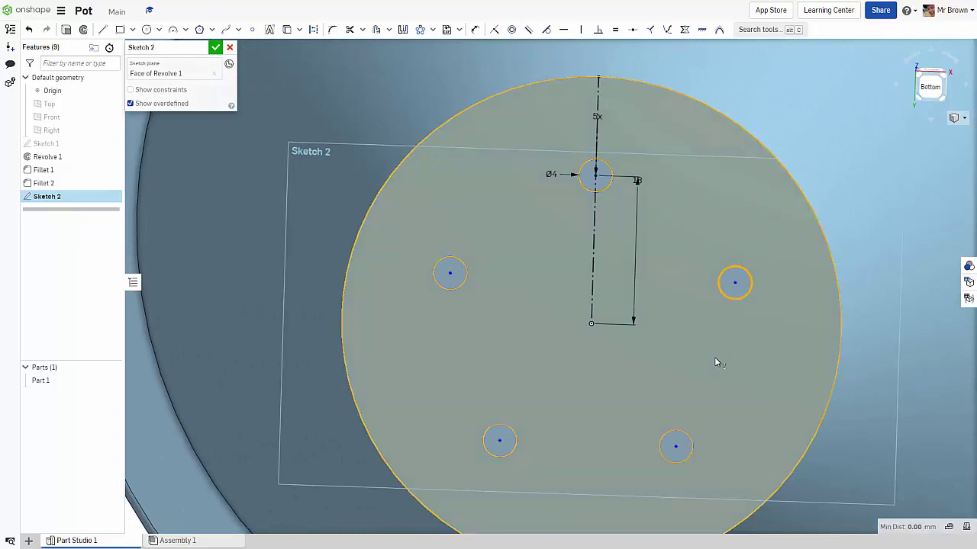
pyautogui.scroll(-5, 710, 359)
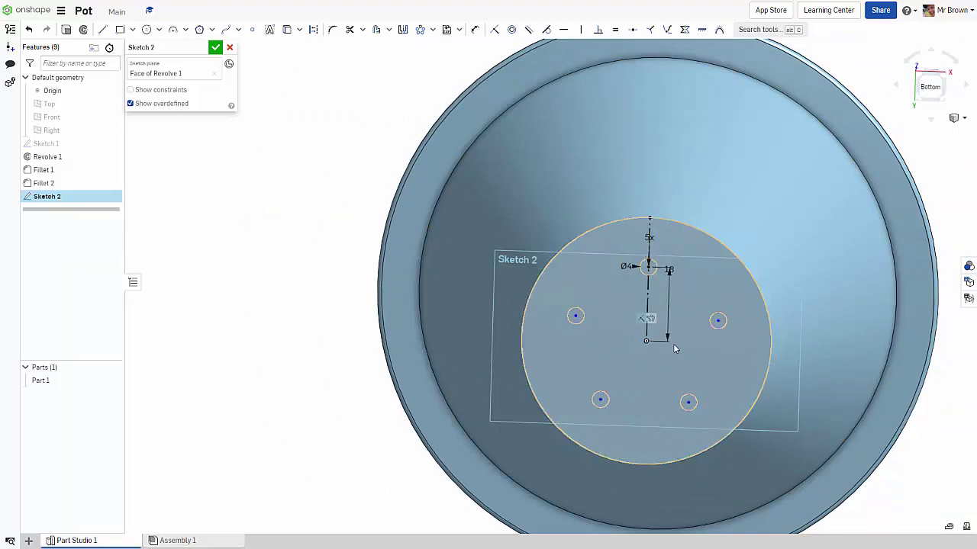
pyautogui.press('n')
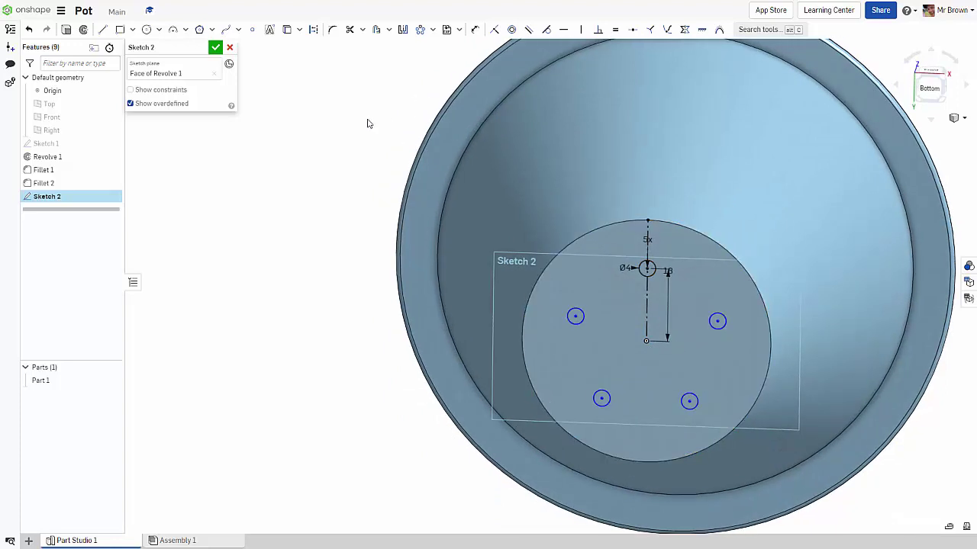
# Step: Finish Sketch 2 into an extrude of the small circles, then cancel that extrude
pyautogui.click(66, 30)
pyautogui.click(653, 357)
pyautogui.scroll(3, 652, 357)
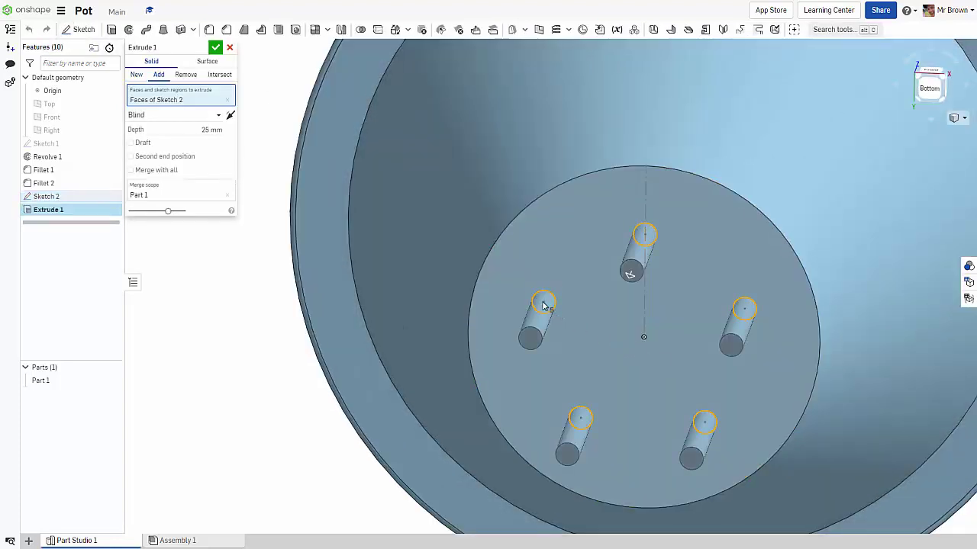
pyautogui.click(230, 48)
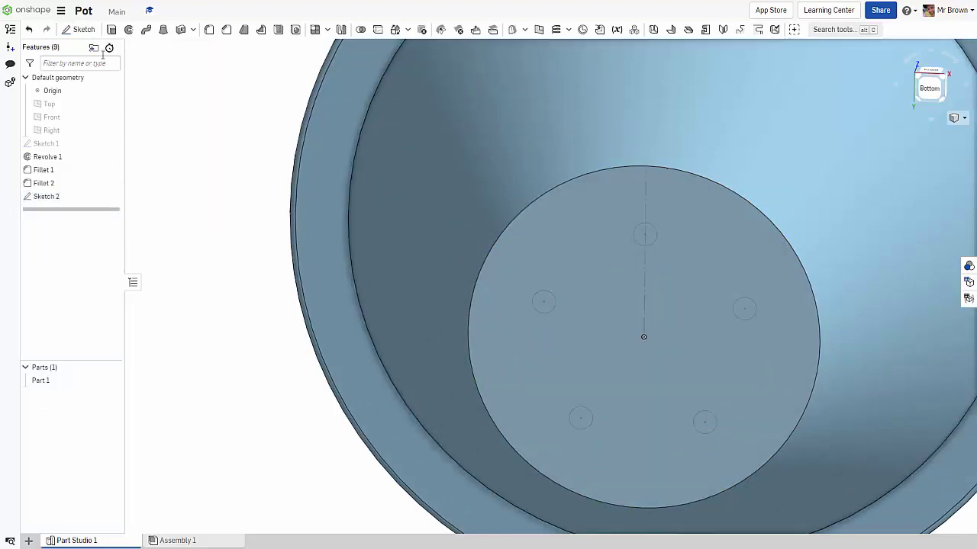
# Step: Start a Hole feature and cancel it without adding anything
pyautogui.click(296, 30)
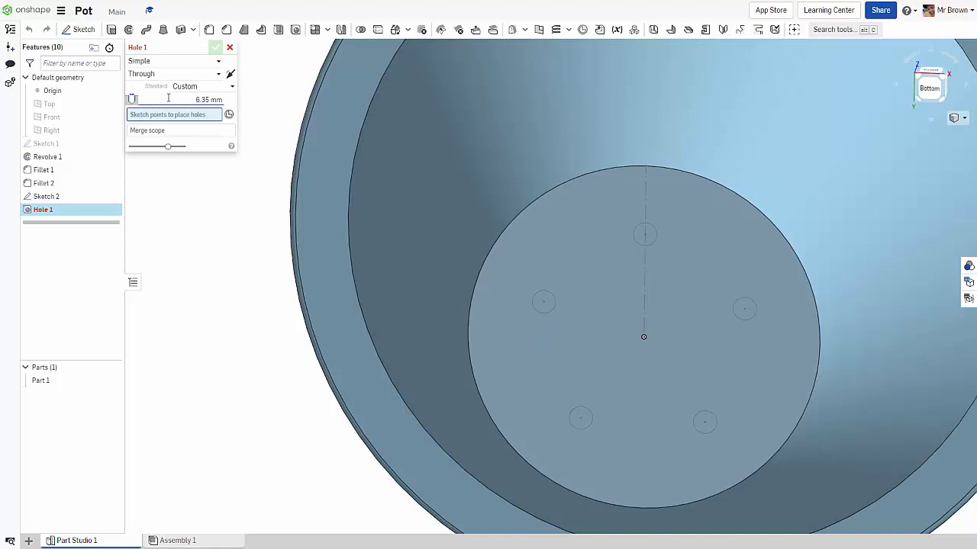
pyautogui.scroll(2, 634, 361)
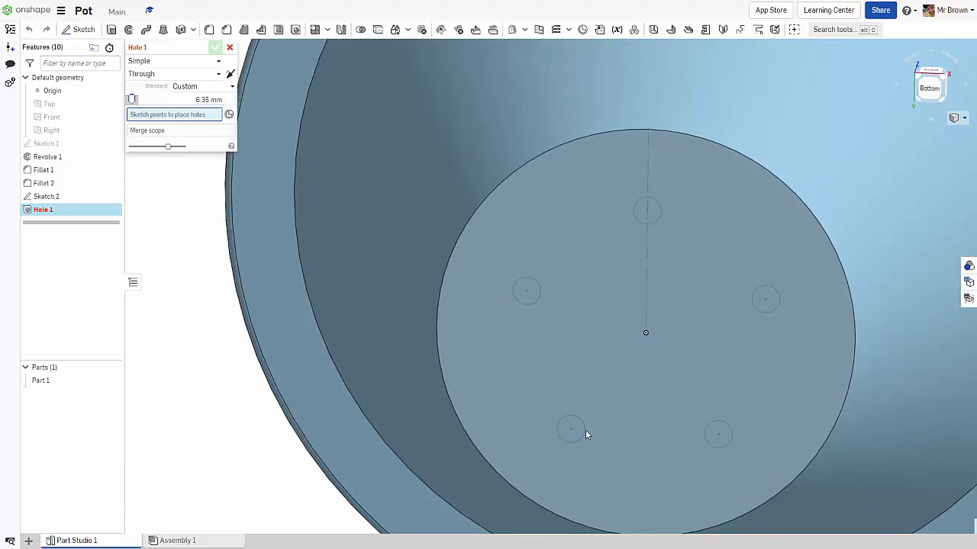
pyautogui.click(230, 48)
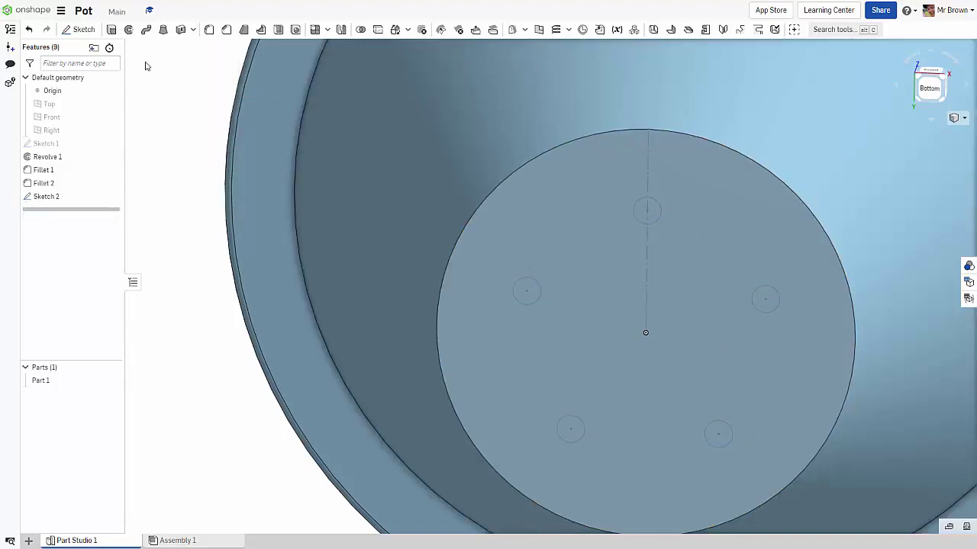
# Step: Start an extrude using the small hole circles as its profile
pyautogui.click(111, 31)
pyautogui.click(647, 213)
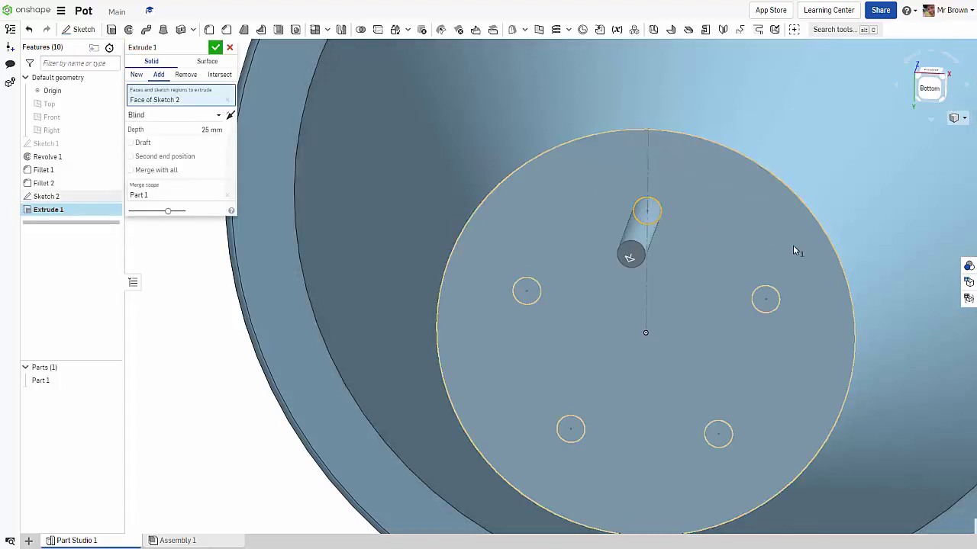
pyautogui.click(772, 304)
pyautogui.click(723, 437)
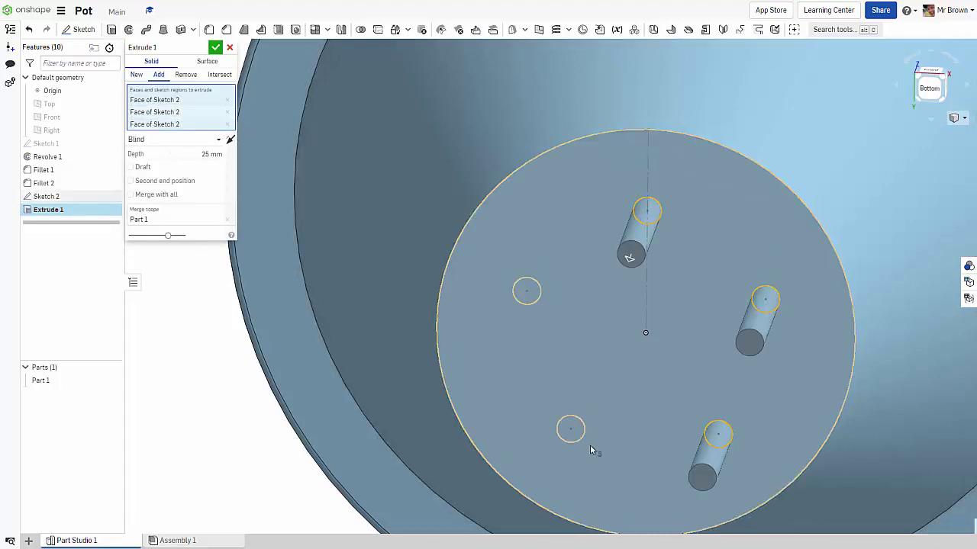
pyautogui.click(572, 430)
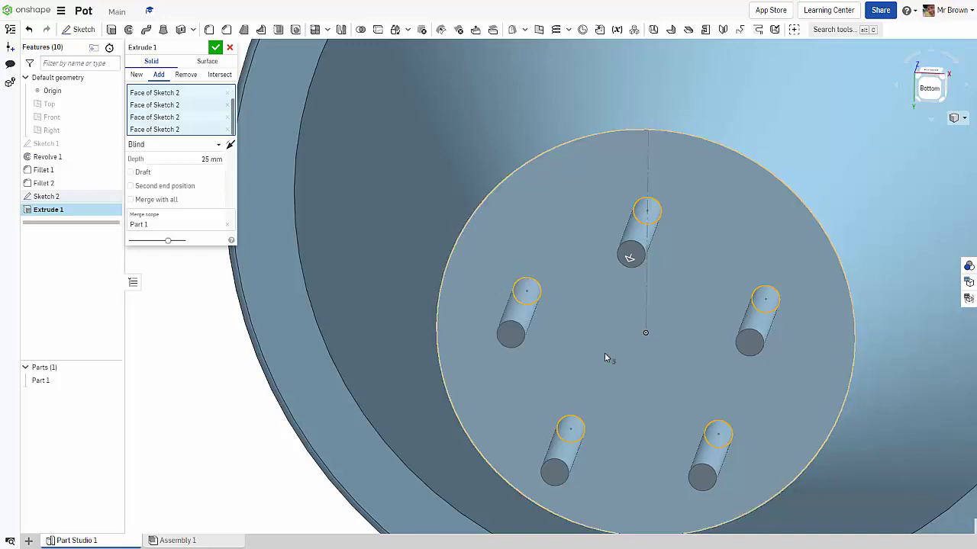
# Step: End the extrude Up to face on a Revolve 1 face and accept it
pyautogui.click(219, 147)
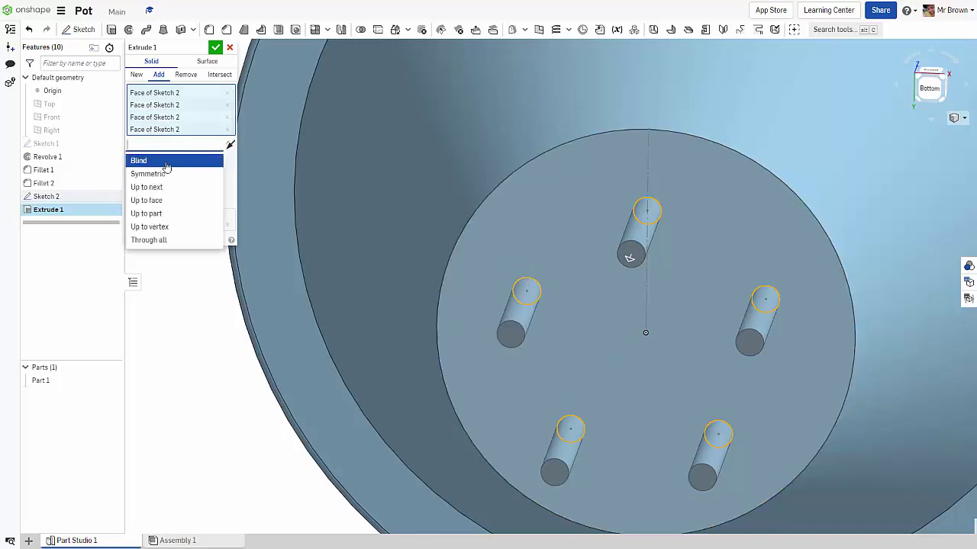
pyautogui.click(162, 200)
pyautogui.moveTo(606, 177); pyautogui.dragTo(673, 145, button='right')
pyautogui.click(771, 173)
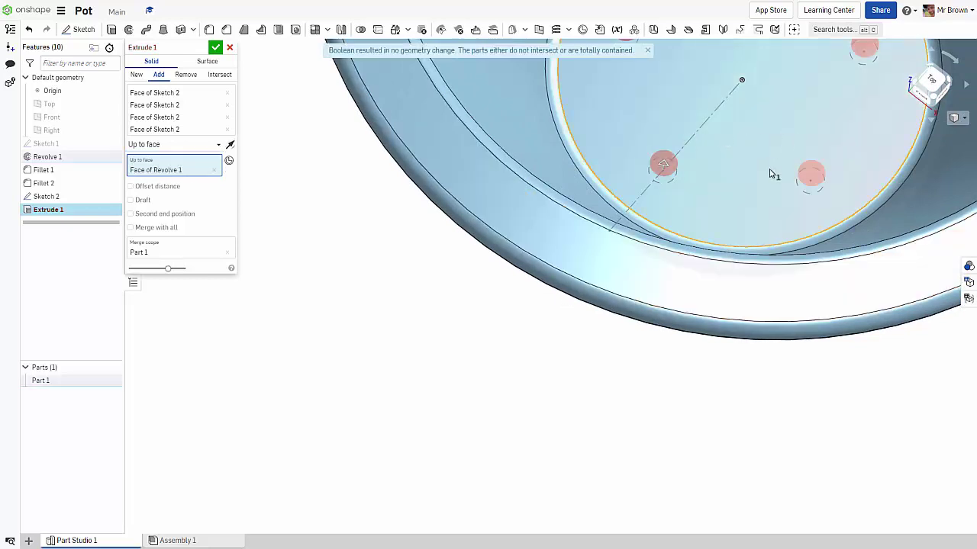
pyautogui.moveTo(761, 142); pyautogui.dragTo(765, 131, button='right')
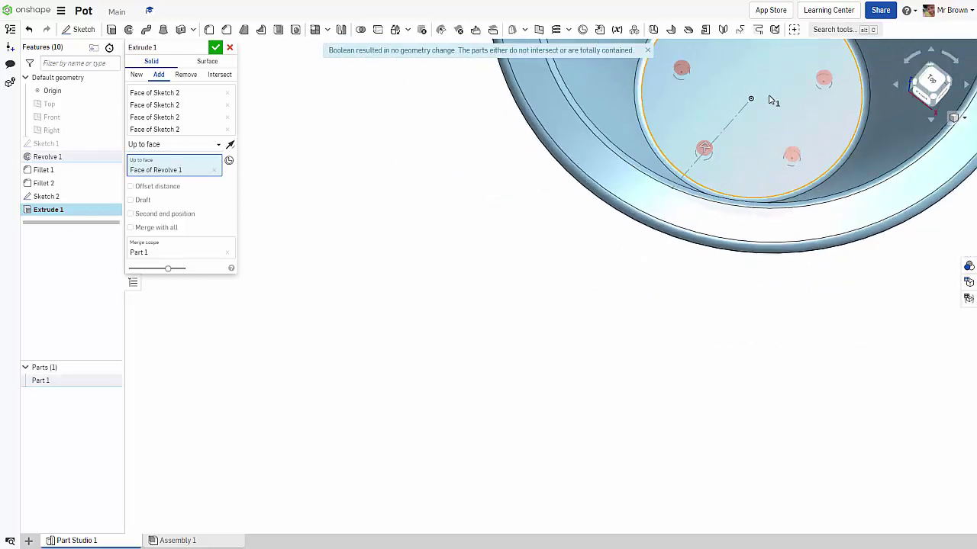
pyautogui.moveTo(768, 93); pyautogui.dragTo(608, 230, button='right')
pyautogui.scroll(3, 608, 230)
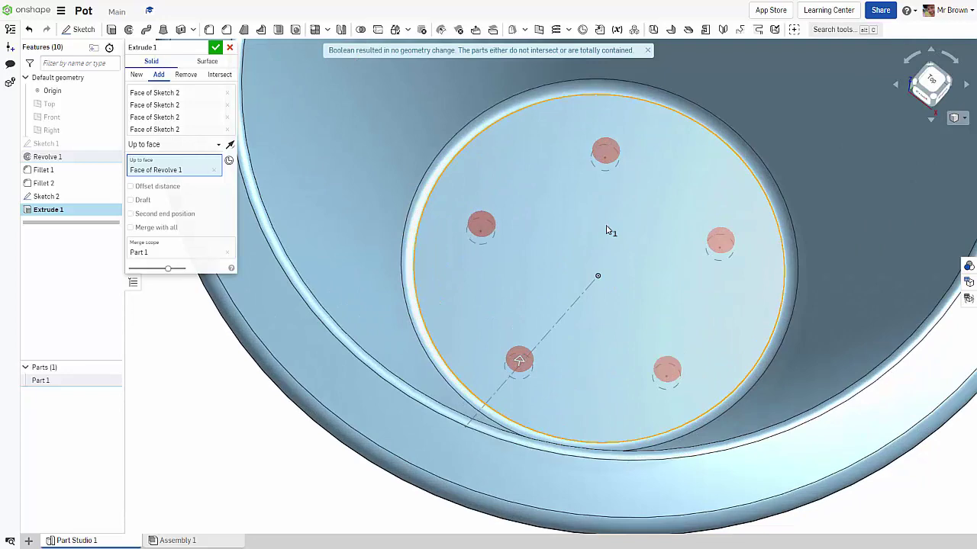
pyautogui.moveTo(648, 222); pyautogui.dragTo(626, 251, button='middle')
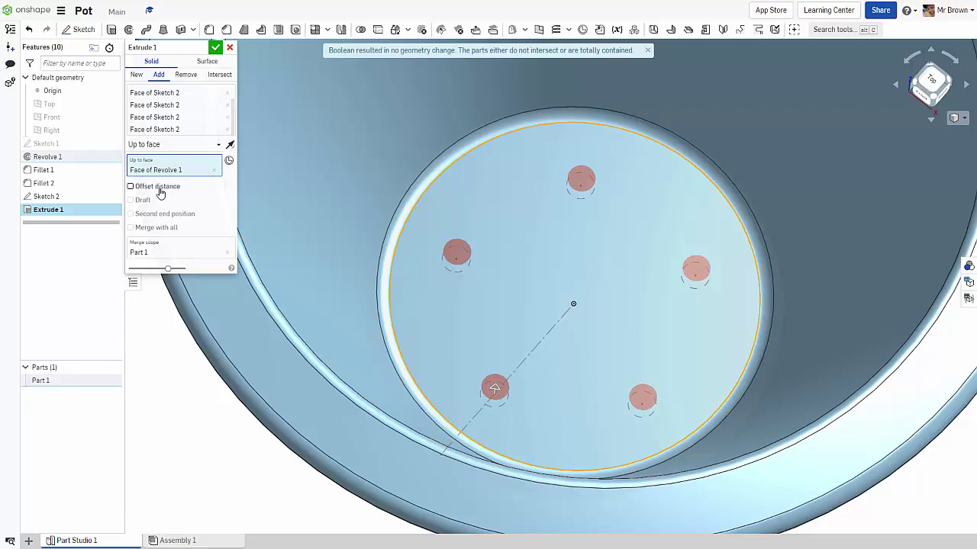
pyautogui.click(216, 47)
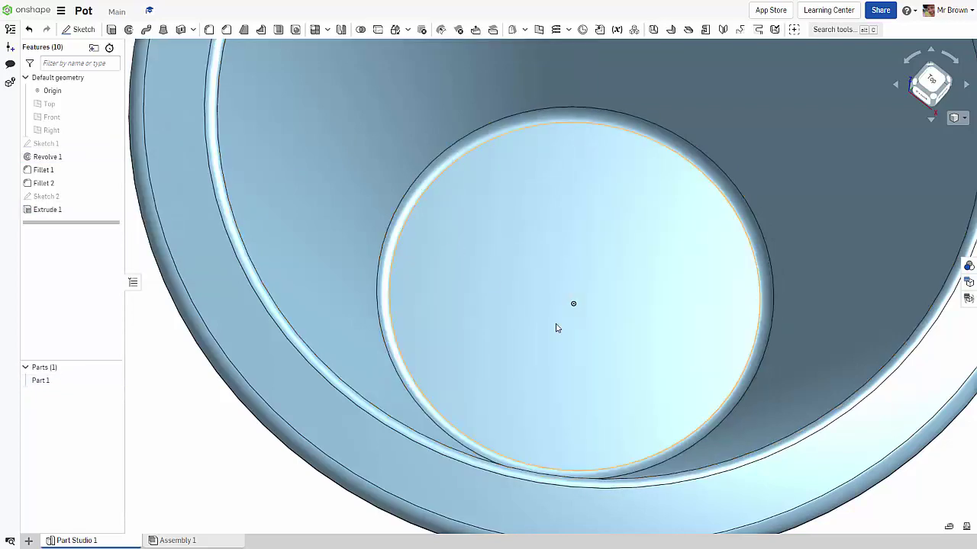
# Step: View the pot from the bottom and make Sketch 2's hole circles visible
pyautogui.hotkey('shift', '6')
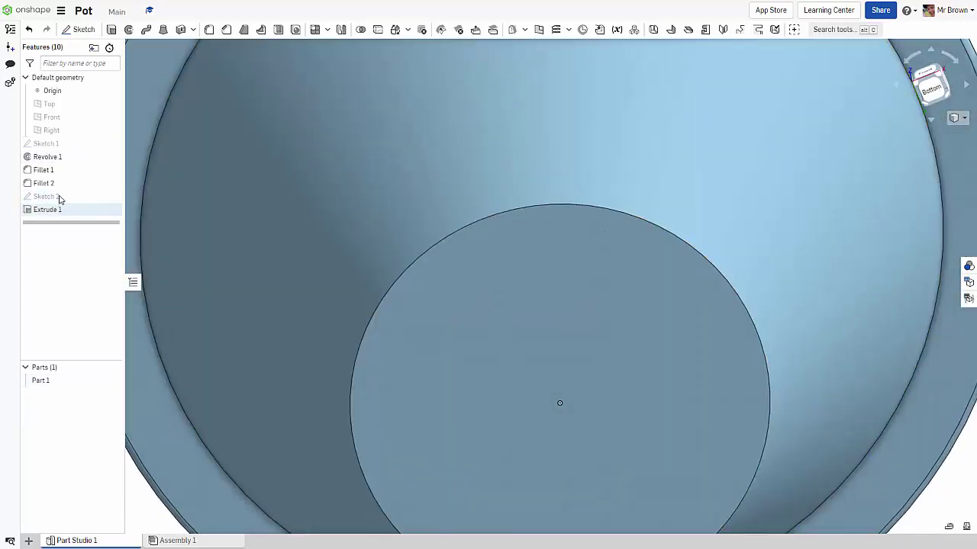
pyautogui.click(111, 196)
pyautogui.scroll(-3, 472, 308)
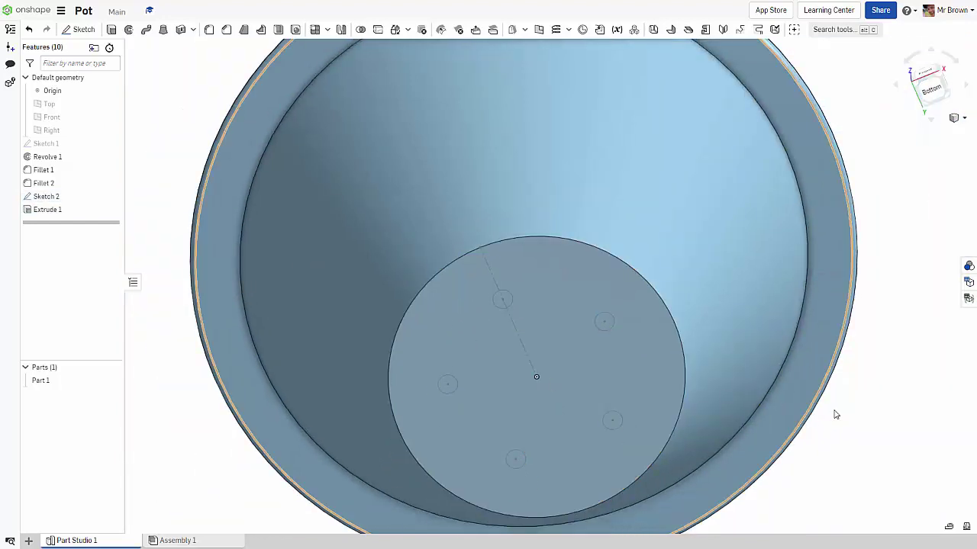
pyautogui.scroll(3, 517, 412)
pyautogui.scroll(-2, 434, 404)
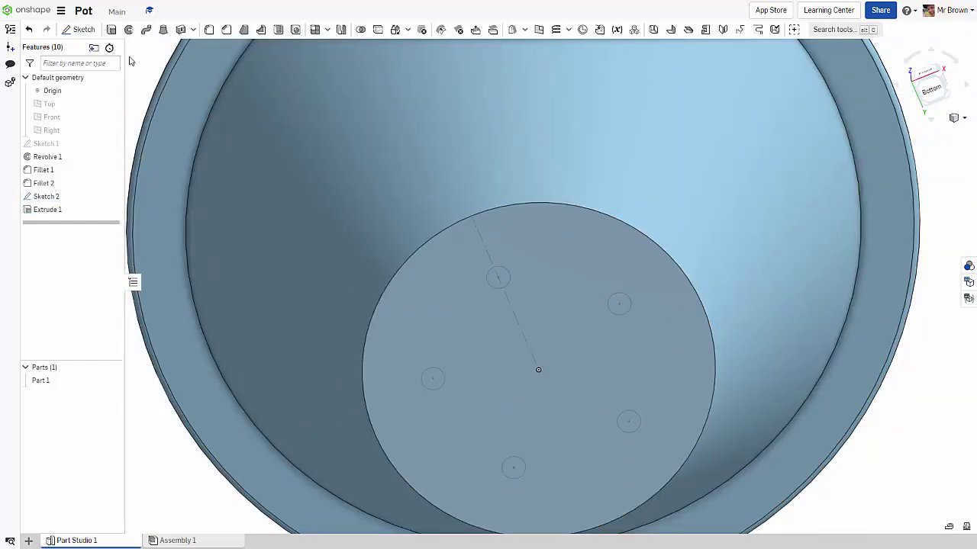
# Step: Remove-extrude Sketch 2's circles up to Face of Revolve 1, cutting five holes
pyautogui.click(111, 29)
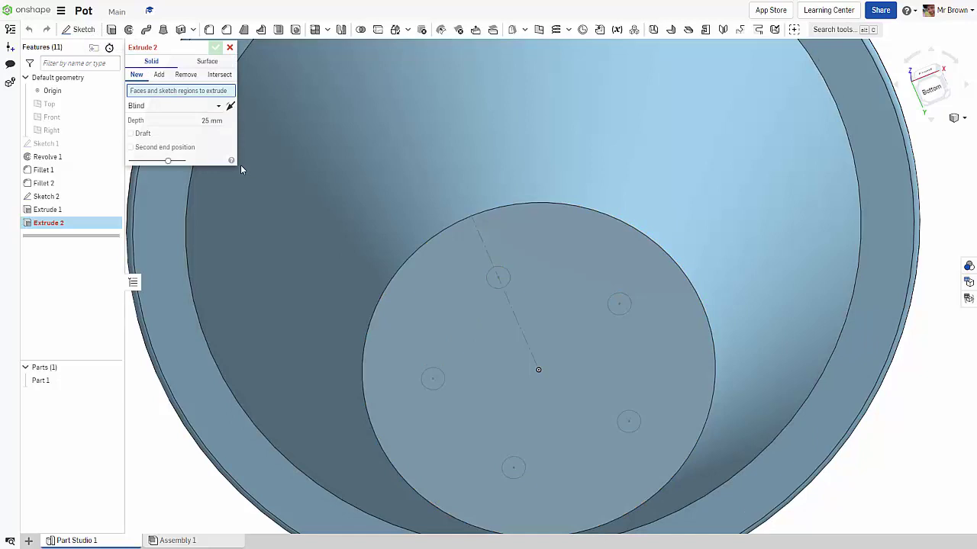
pyautogui.click(57, 198)
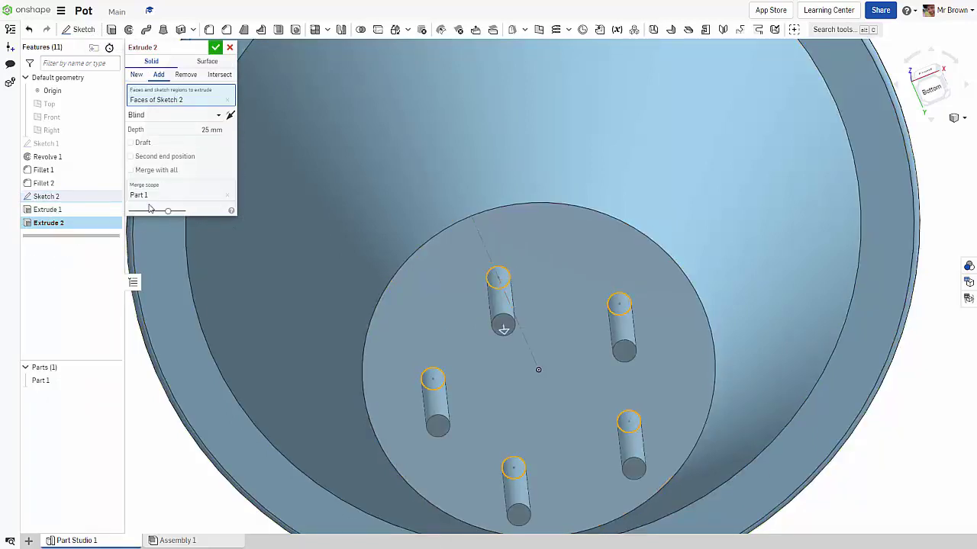
pyautogui.click(186, 75)
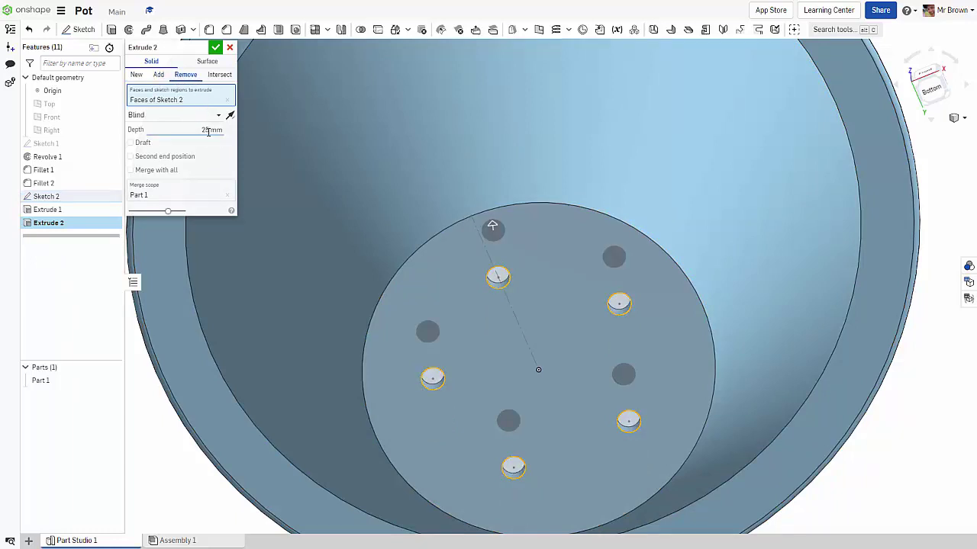
pyautogui.click(216, 115)
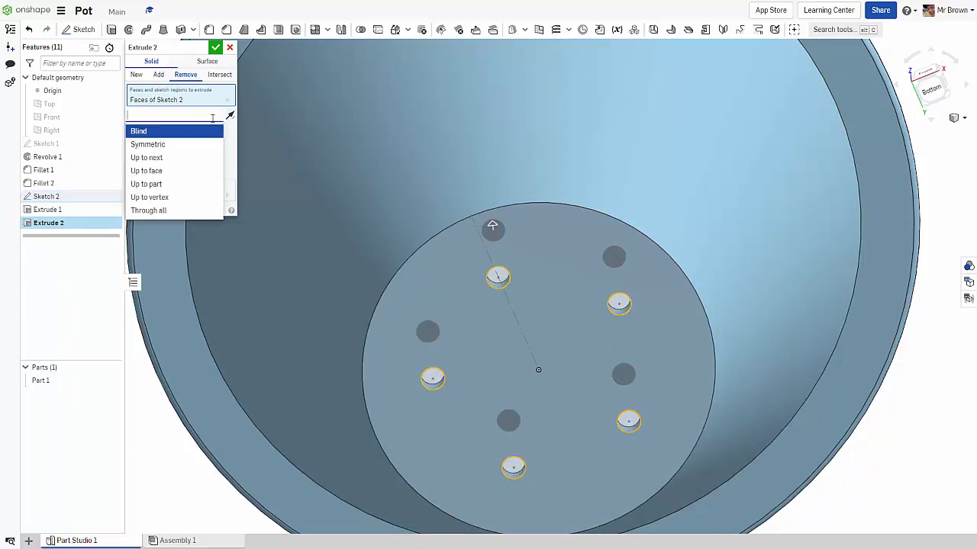
pyautogui.click(149, 170)
pyautogui.moveTo(529, 155); pyautogui.dragTo(519, 129, button='right')
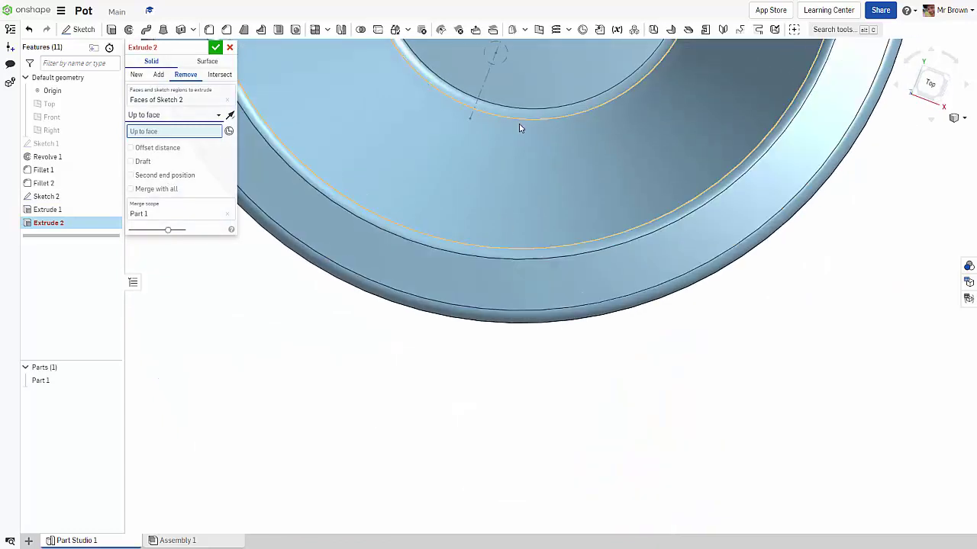
pyautogui.click(536, 75)
pyautogui.moveTo(536, 75); pyautogui.dragTo(545, 345, button='right')
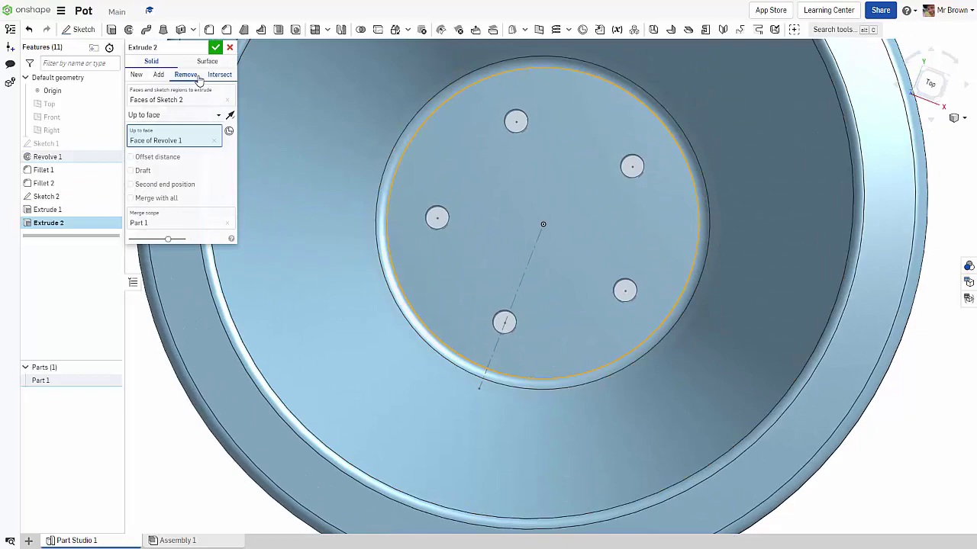
pyautogui.click(215, 47)
pyautogui.moveTo(682, 327)
pyautogui.mouseDown(button='right')
pyautogui.moveTo(664, 170)
pyautogui.moveTo(678, 314)
pyautogui.mouseUp(button='right')
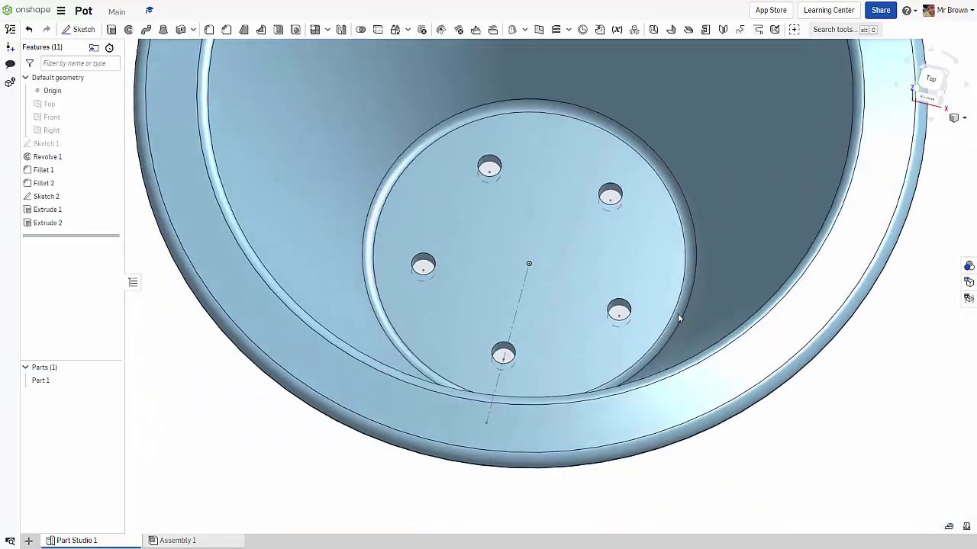
pyautogui.scroll(-5, 678, 313)
pyautogui.moveTo(737, 392); pyautogui.dragTo(737, 359, button='right')
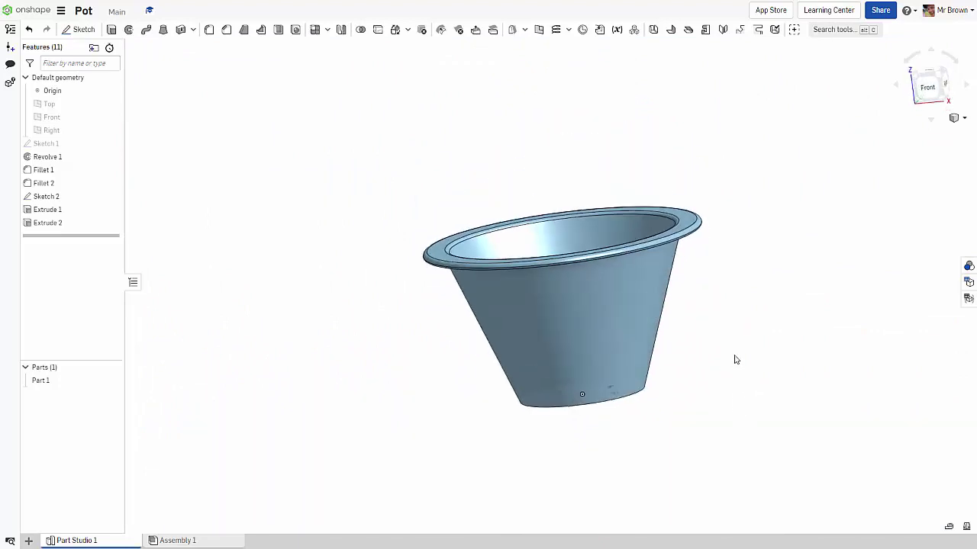
pyautogui.click(878, 13)
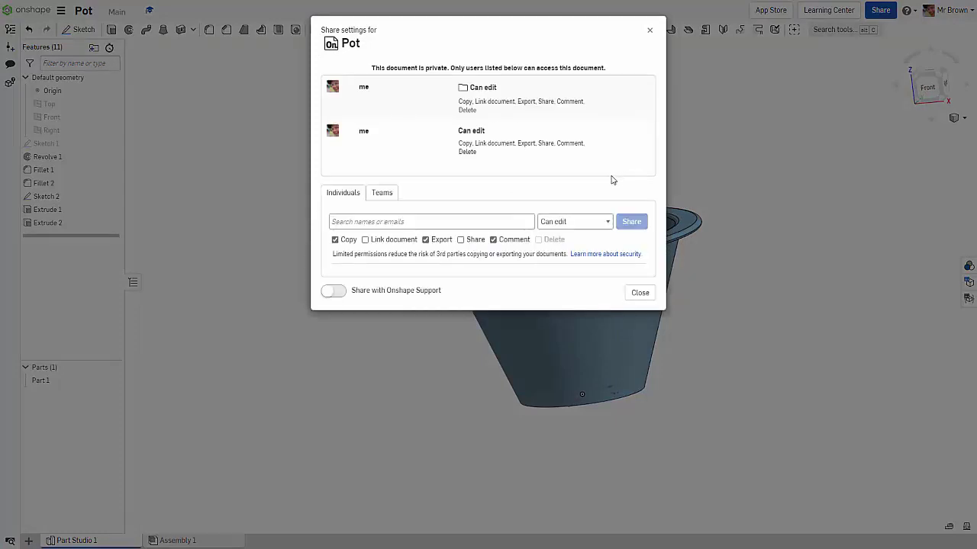
pyautogui.click(576, 225)
pyautogui.click(554, 246)
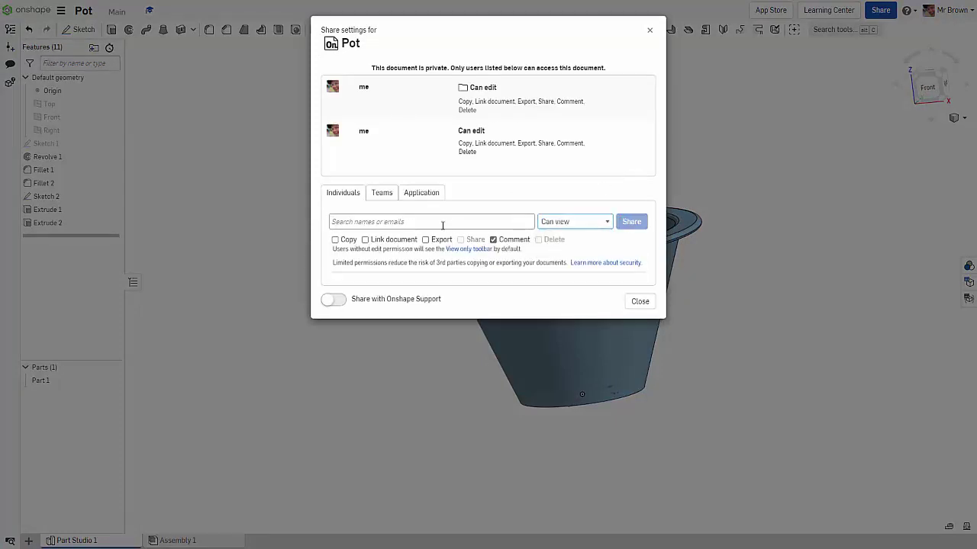
pyautogui.click(415, 222)
pyautogui.press('Escape')
pyautogui.moveTo(785, 222); pyautogui.dragTo(797, 248, button='right')
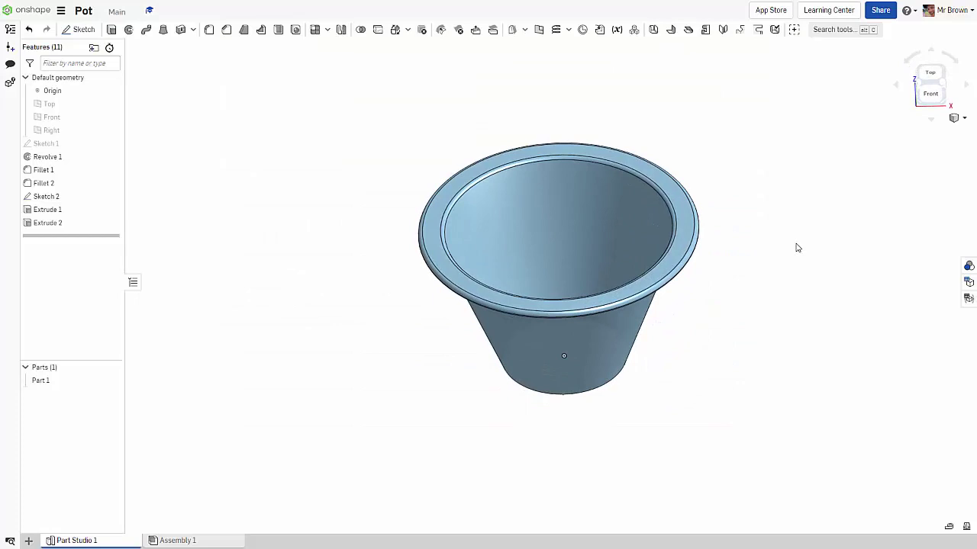